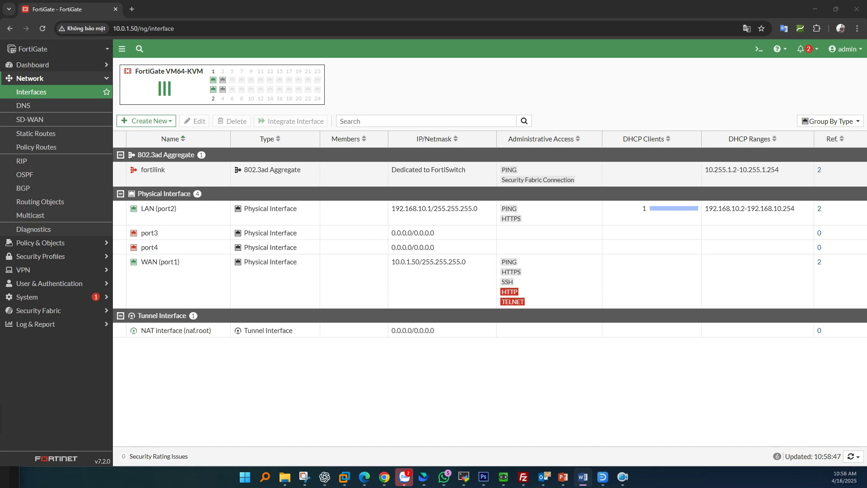
Step: After reviewing LAN (port2) at 192.168.10.1/255.255.255.0 serving DHCP, expand the System menu
click(26, 297)
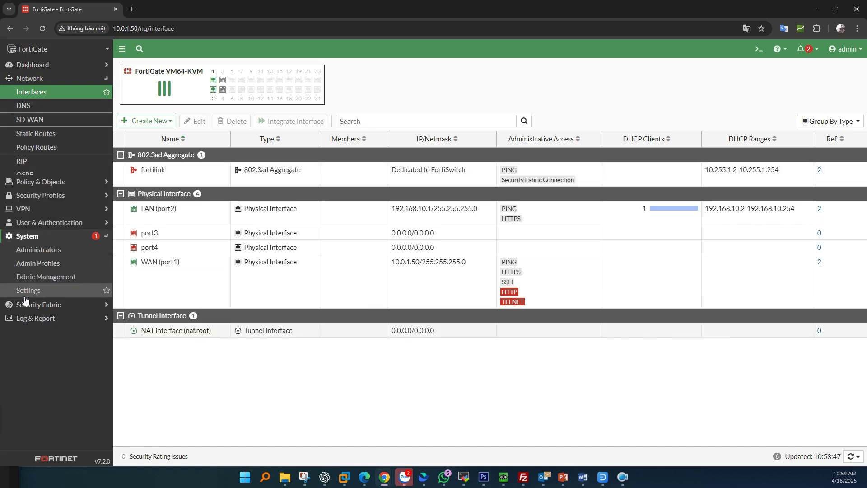
Step: Enable DNS Database in Feature Visibility and apply the change
click(51, 270)
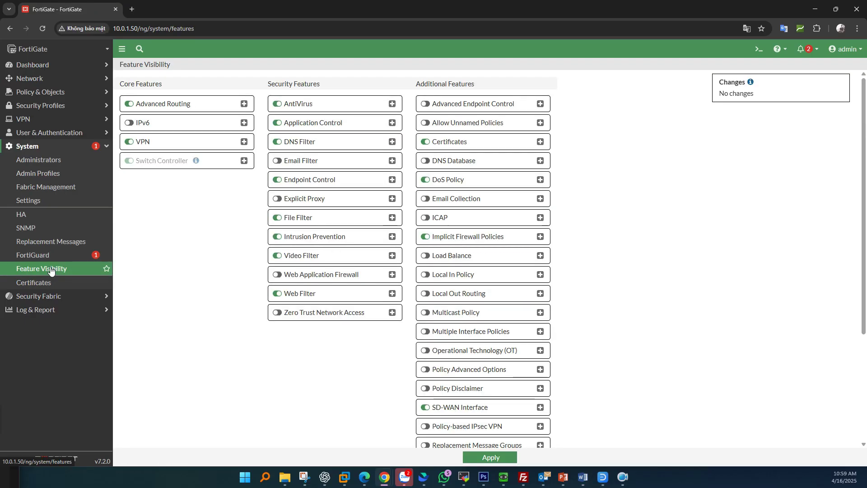
click(424, 162)
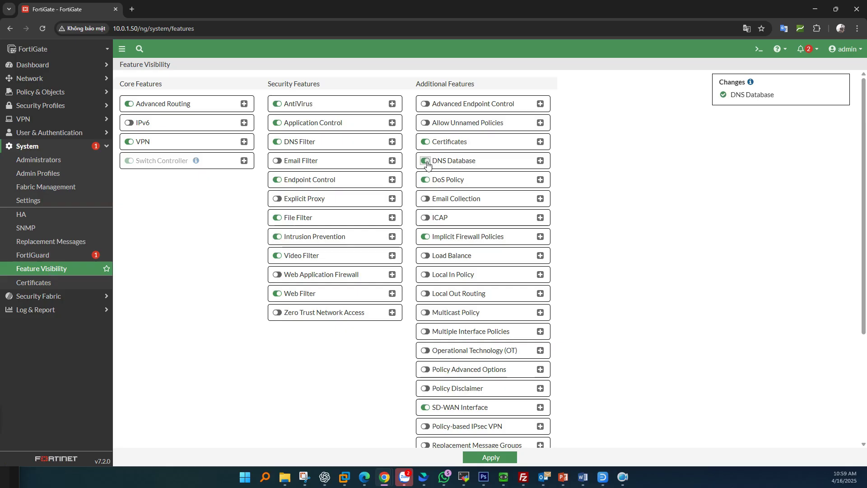
click(487, 458)
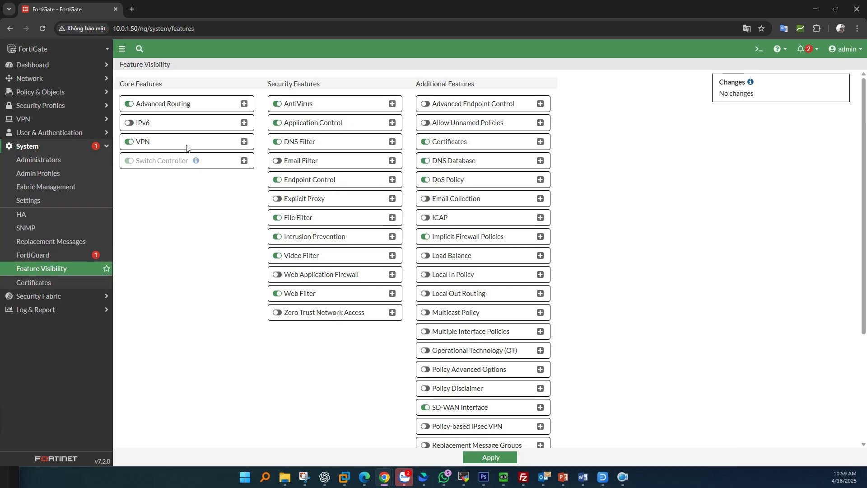
click(53, 81)
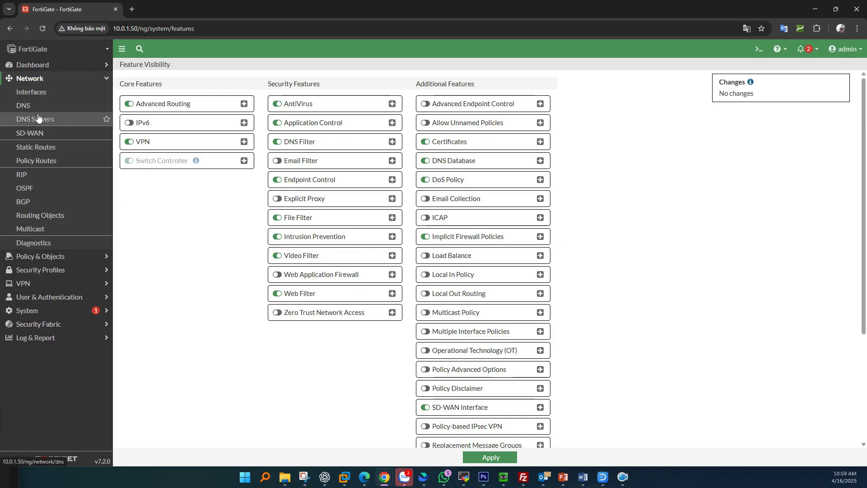
Step: View the DNS Settings page with FortiGuard servers 96.45.45.45 and 96.45.46.46
click(21, 106)
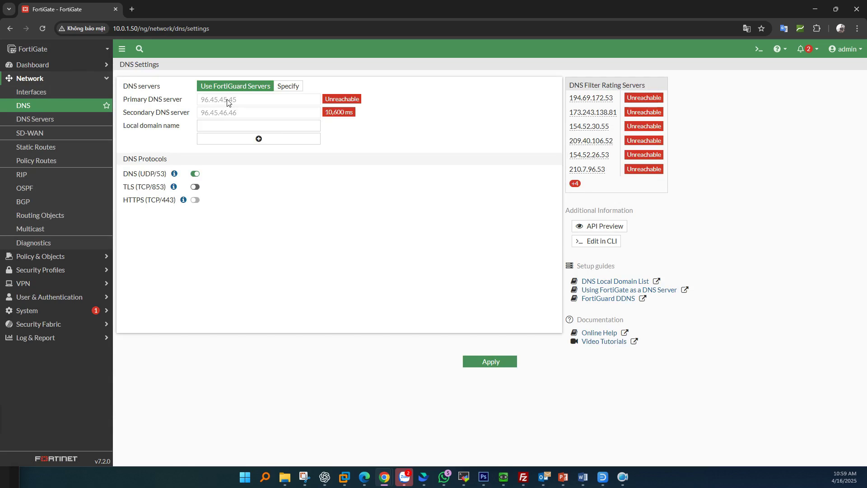
key(alt+Tab)
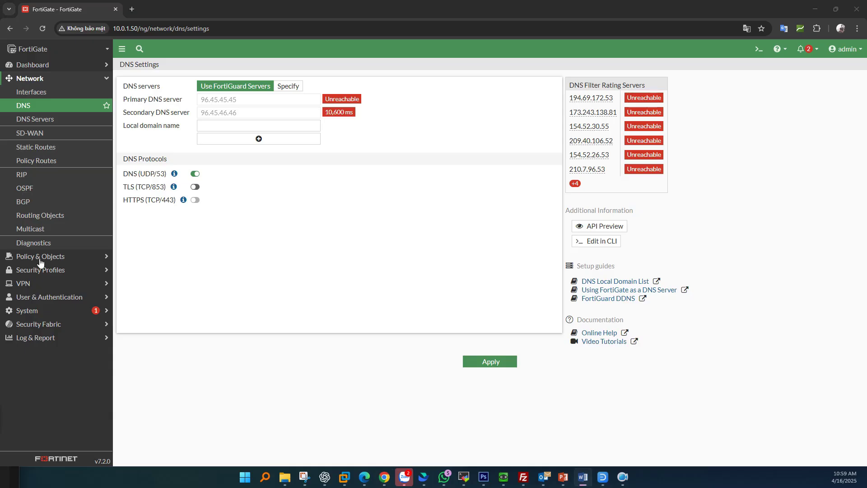
click(352, 248)
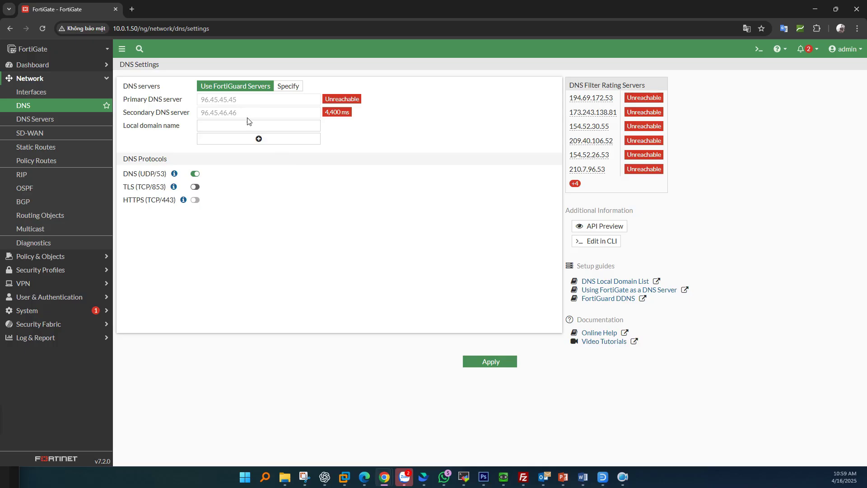
double_click(231, 100)
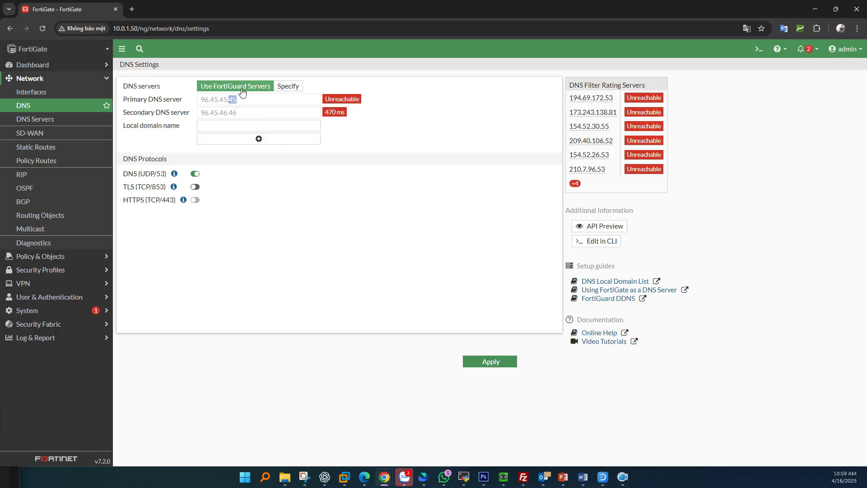
click(248, 103)
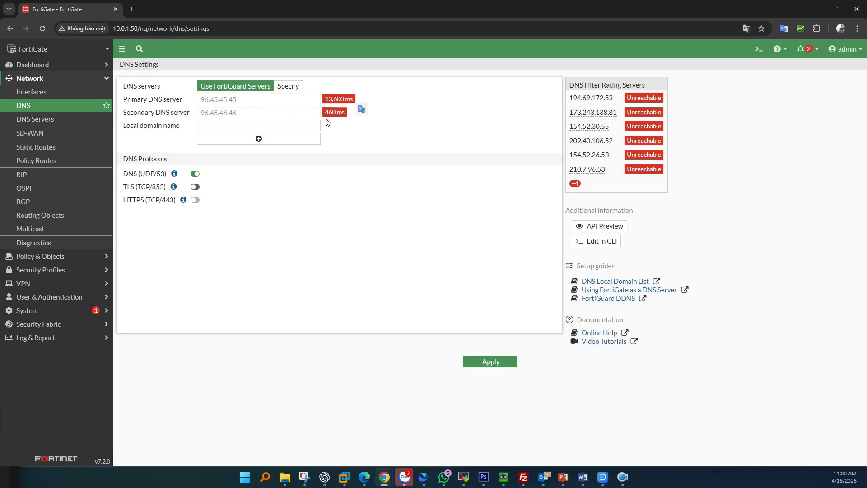
drag(327, 114, 346, 117)
Step: Specify 8.8.8.8 as the primary system DNS server and apply it
click(288, 86)
drag(261, 100, 177, 108)
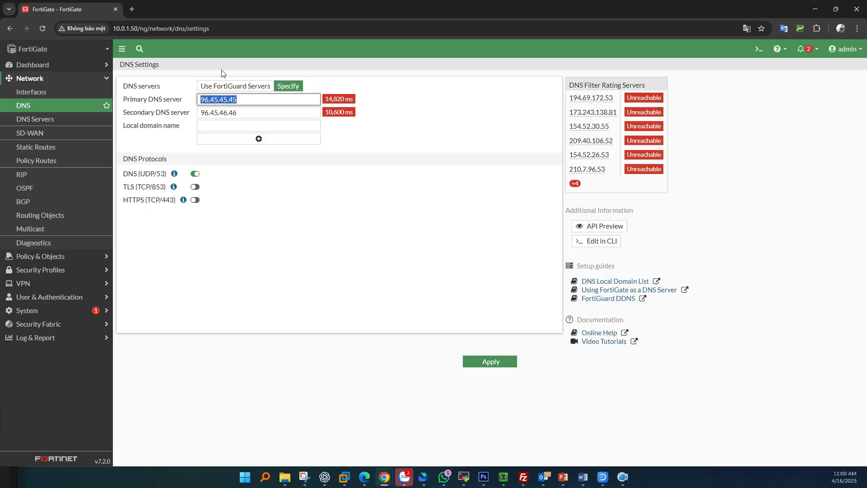
text(8.8.8.8)
click(507, 363)
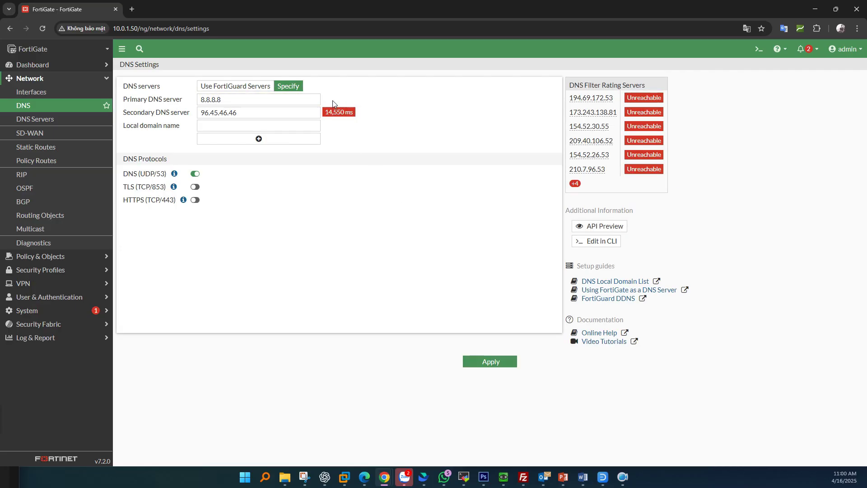
click(488, 362)
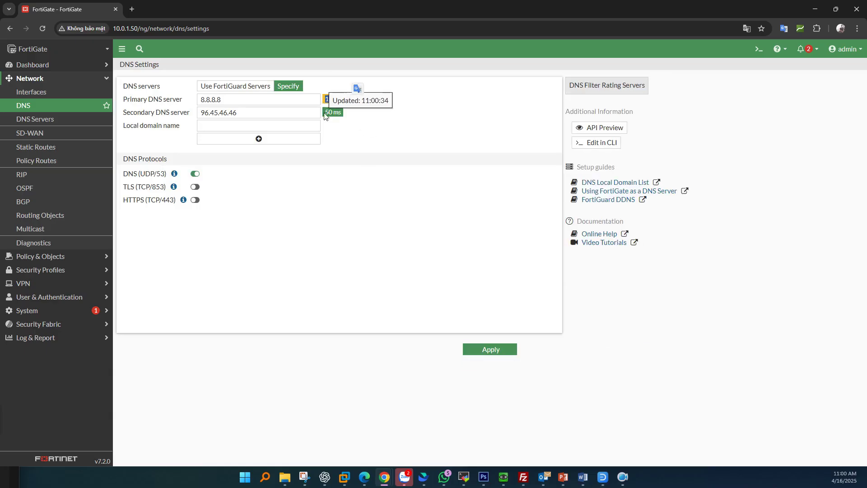
drag(324, 112, 329, 112)
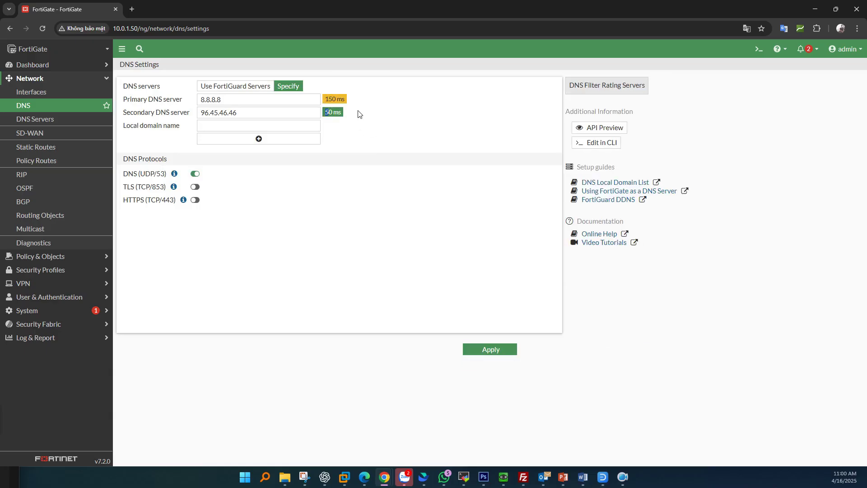
Step: Revert the system DNS to FortiGuard servers and apply, then return to Interfaces
click(249, 89)
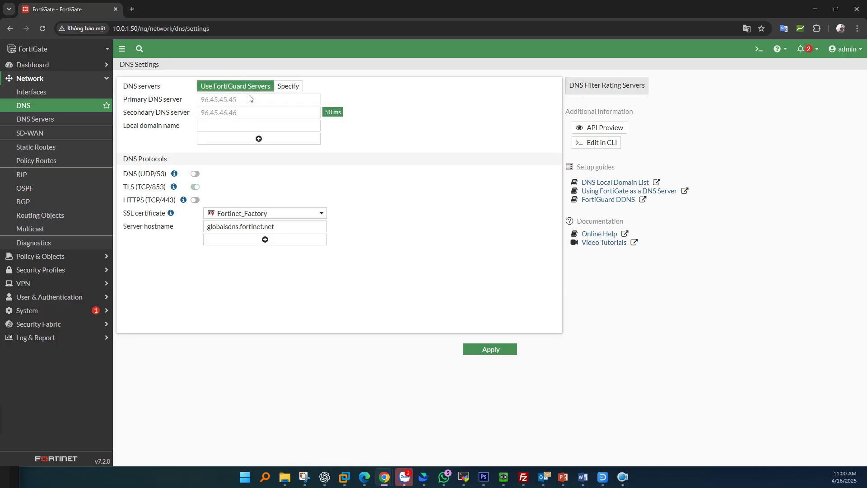
click(488, 350)
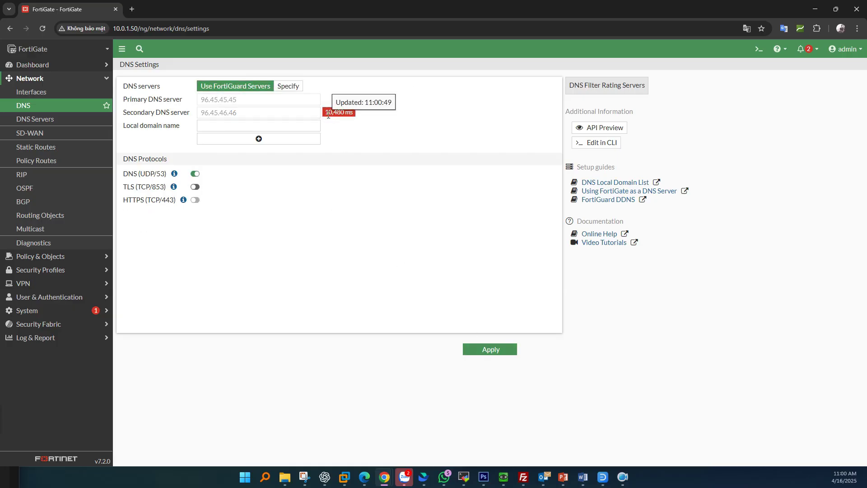
click(493, 352)
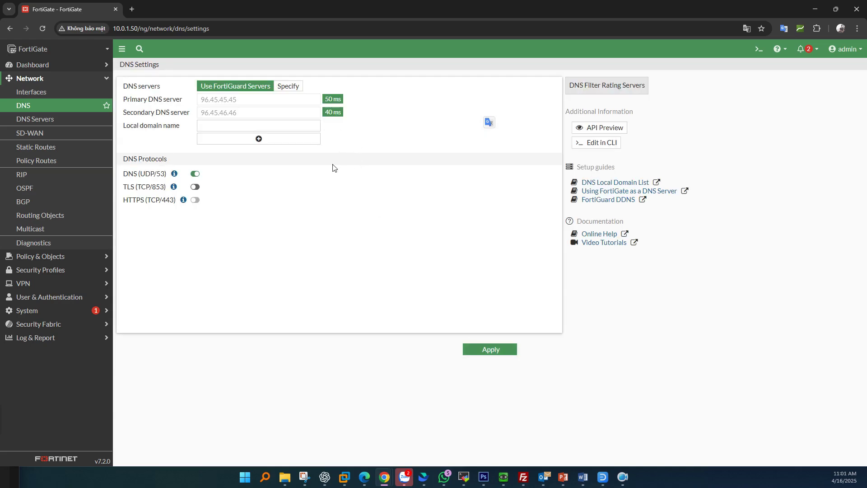
key(alt+Tab)
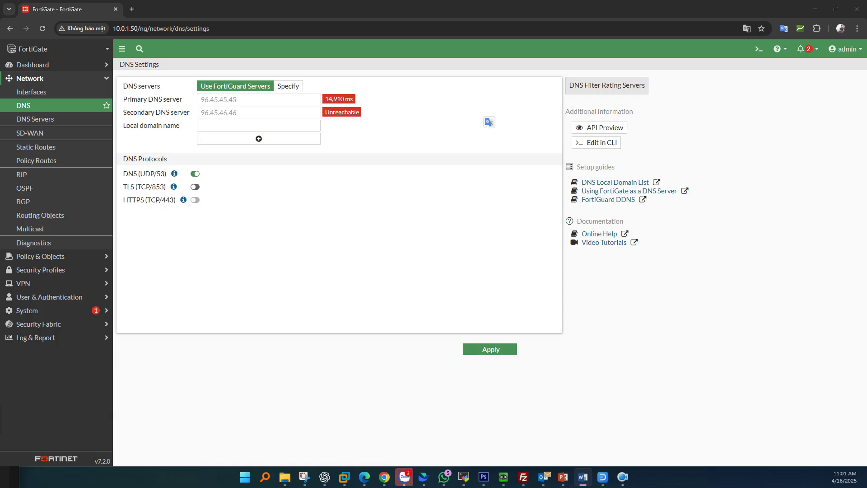
click(25, 92)
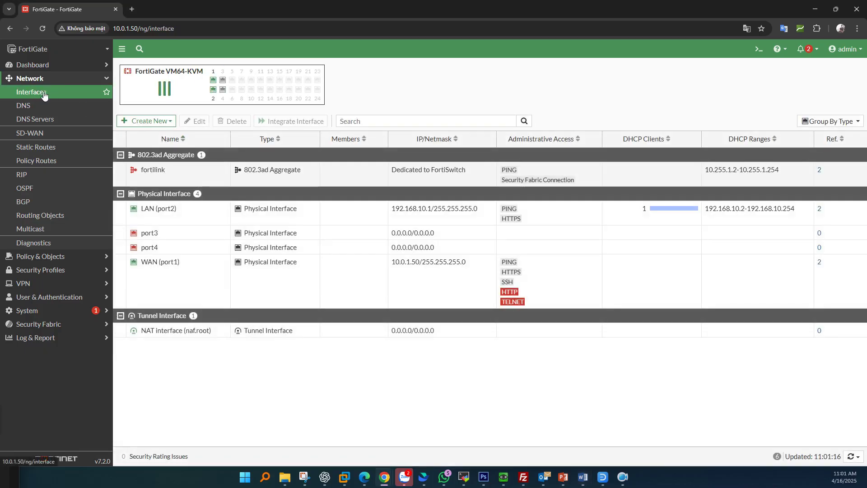
Step: Edit LAN (port2) and set its DHCP DNS server to Same as Interface IP
click(185, 216)
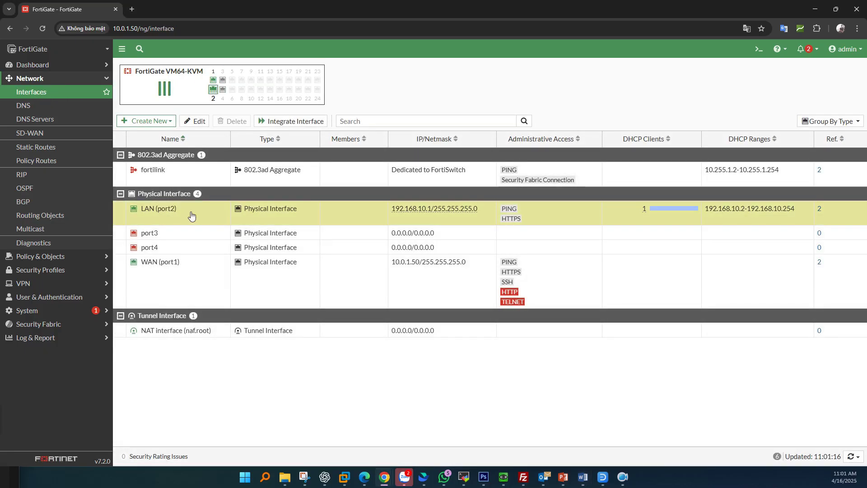
click(200, 121)
scroll(367, 264, down, 4)
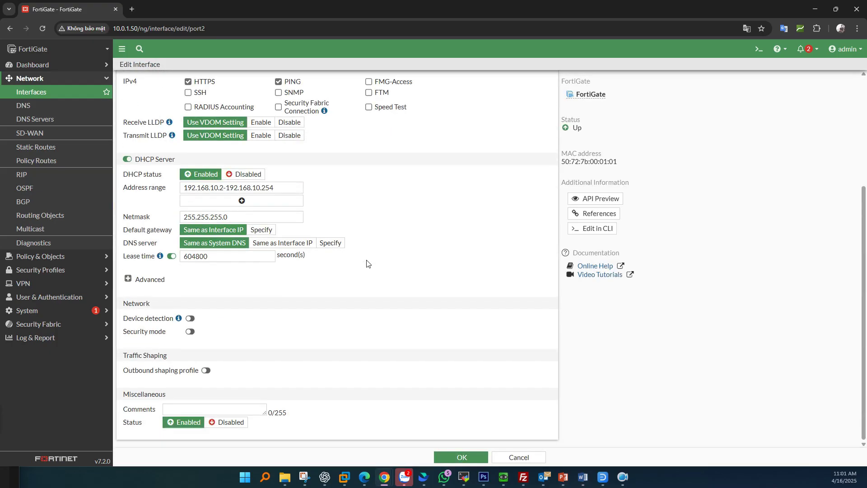
drag(161, 246, 124, 246)
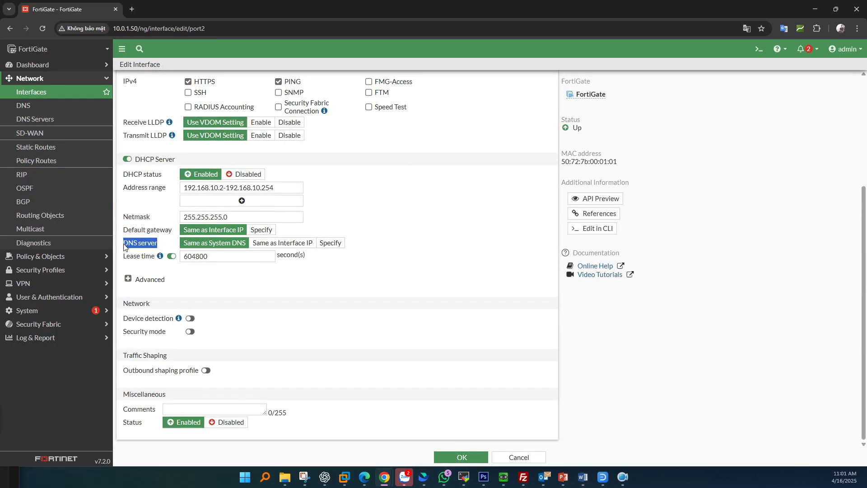
click(282, 243)
click(300, 248)
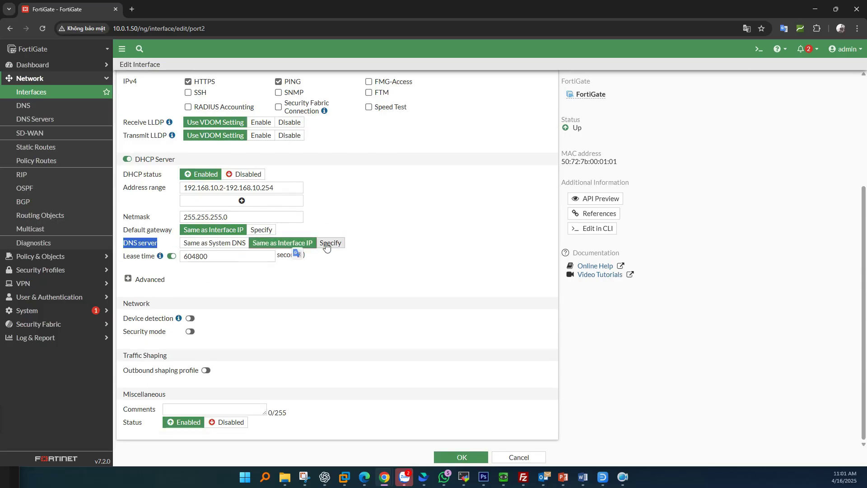
click(223, 245)
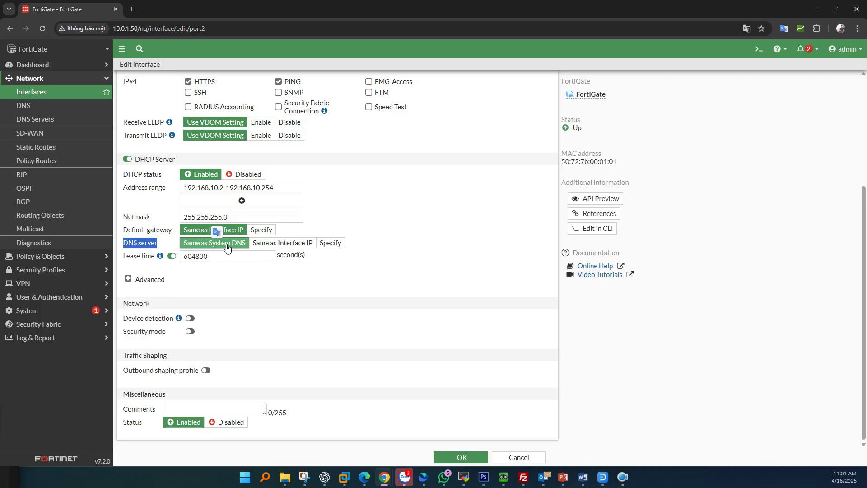
click(284, 246)
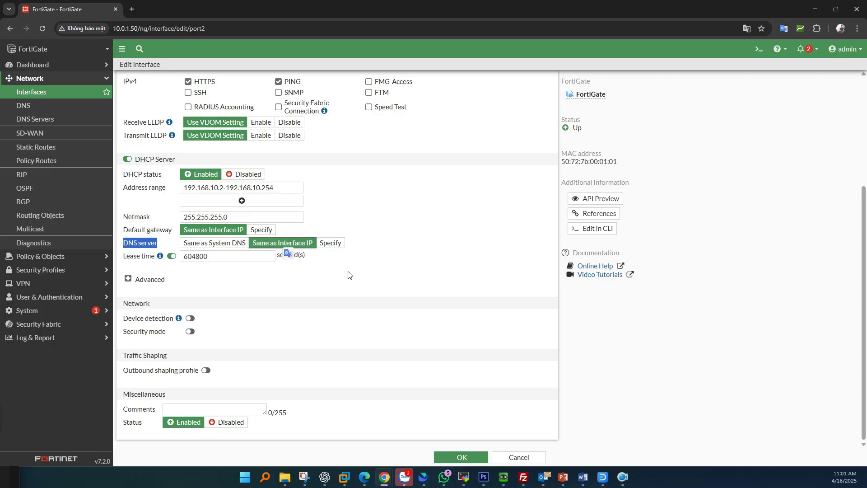
Step: Try a custom DHCP DNS of 192.168.10.1, revert to interface IP, and save port2
scroll(280, 251, up, 4)
drag(246, 192, 192, 196)
scroll(320, 267, down, 3)
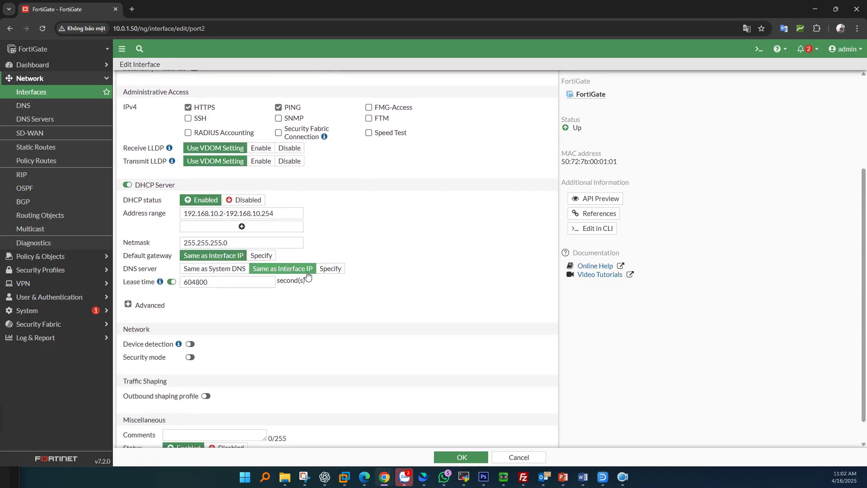
click(330, 270)
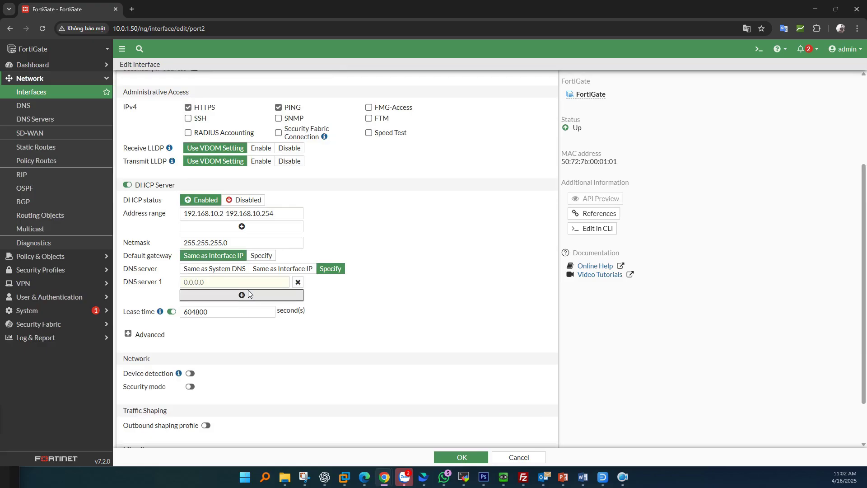
click(237, 283)
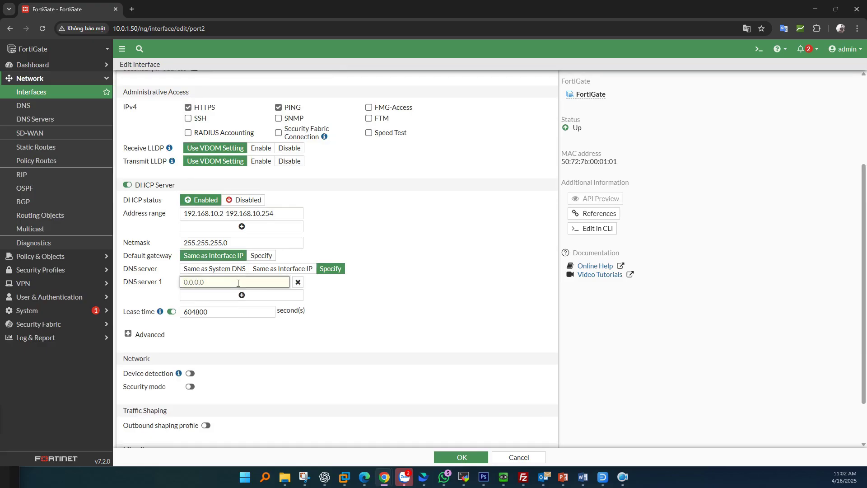
text(192.16)
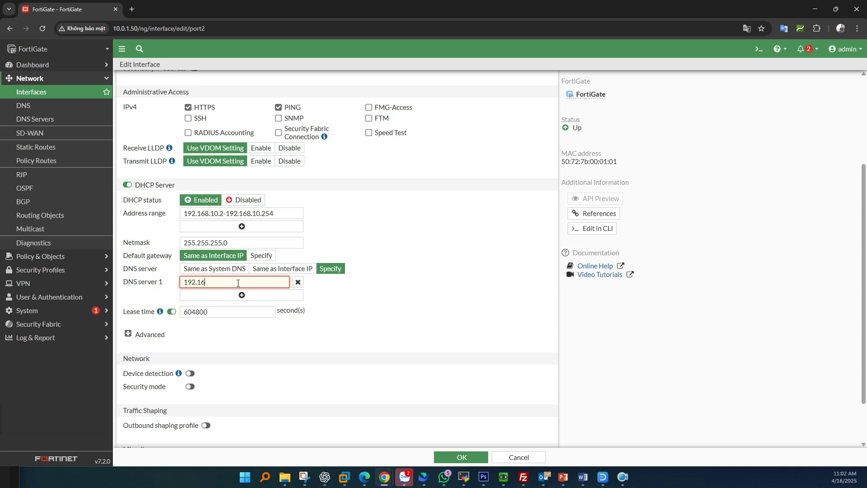
text(8.10.1)
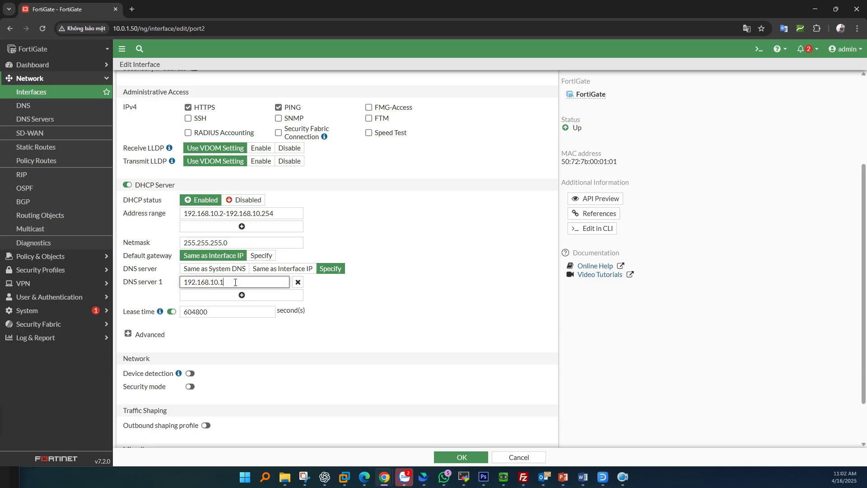
click(271, 270)
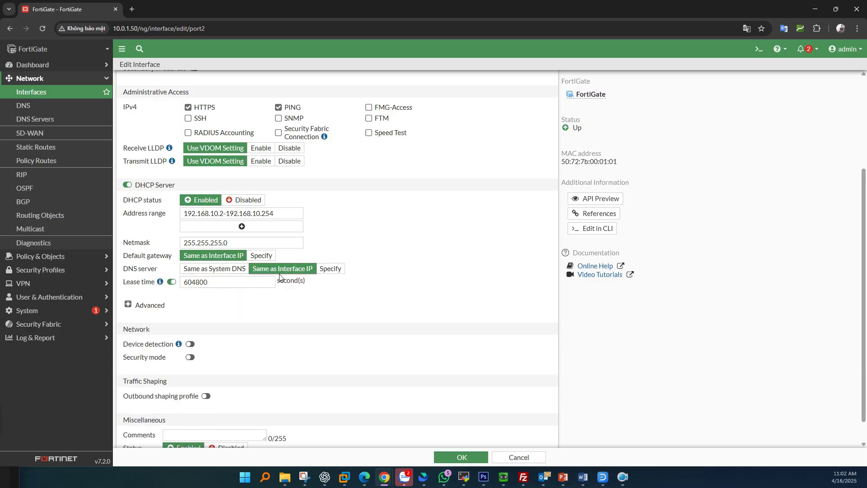
click(460, 457)
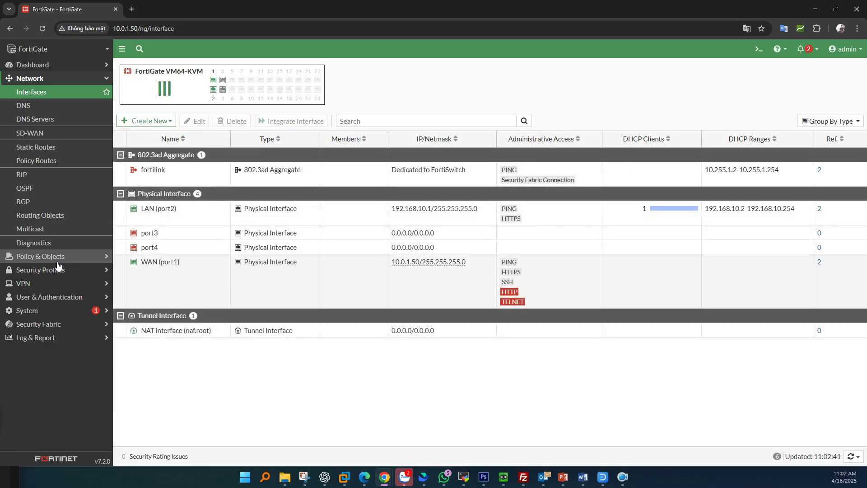
Step: Under Network > DNS Servers, create a new DNS Database zone
key(alt+Tab)
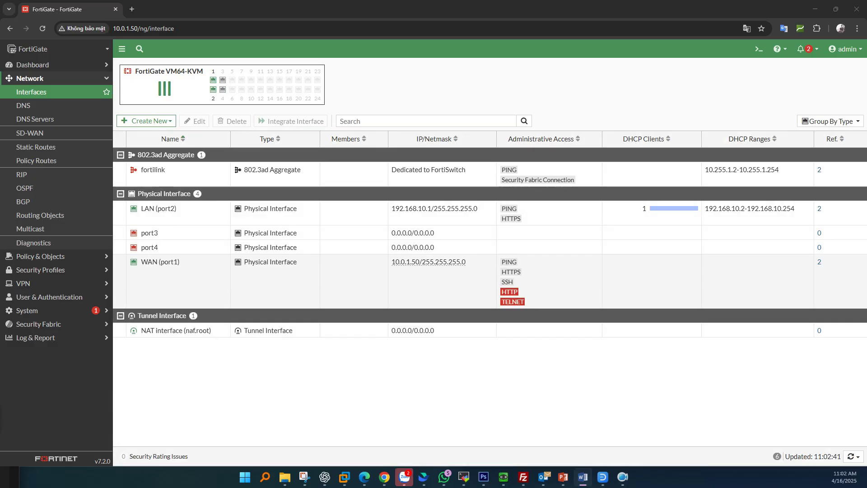
click(55, 121)
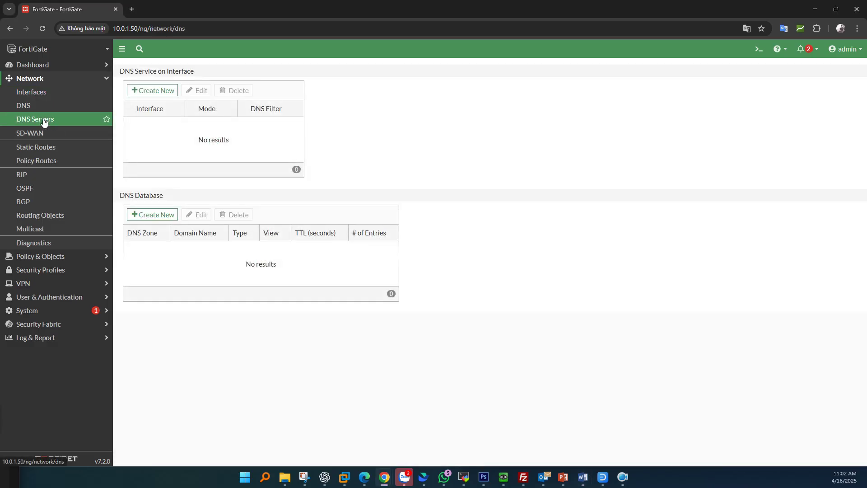
drag(164, 196, 118, 197)
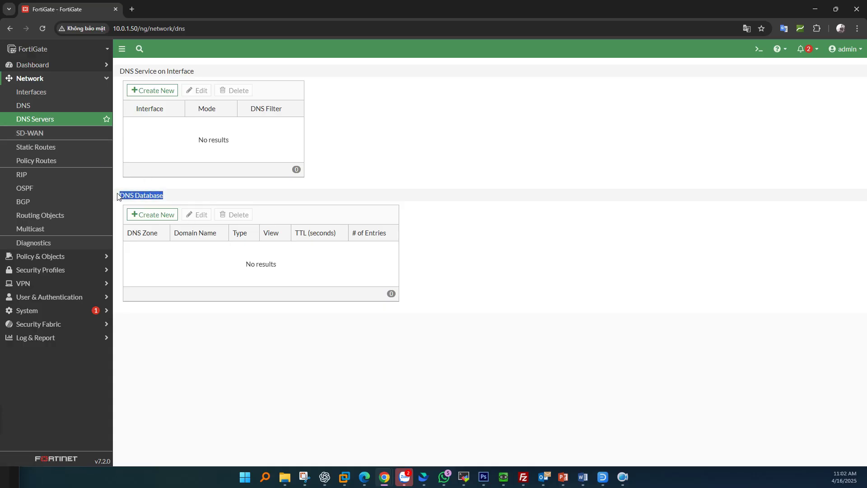
click(156, 215)
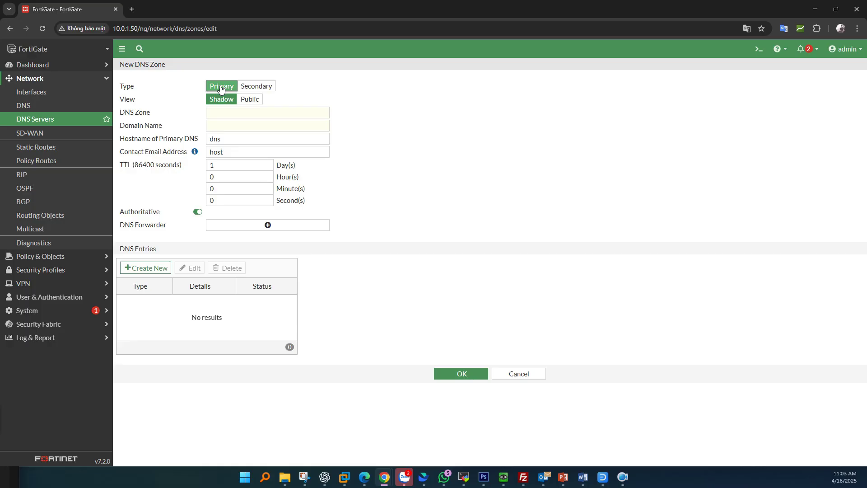
Step: Keep the zone type Primary and view Shadow, checking the web server's address on the topology
click(255, 86)
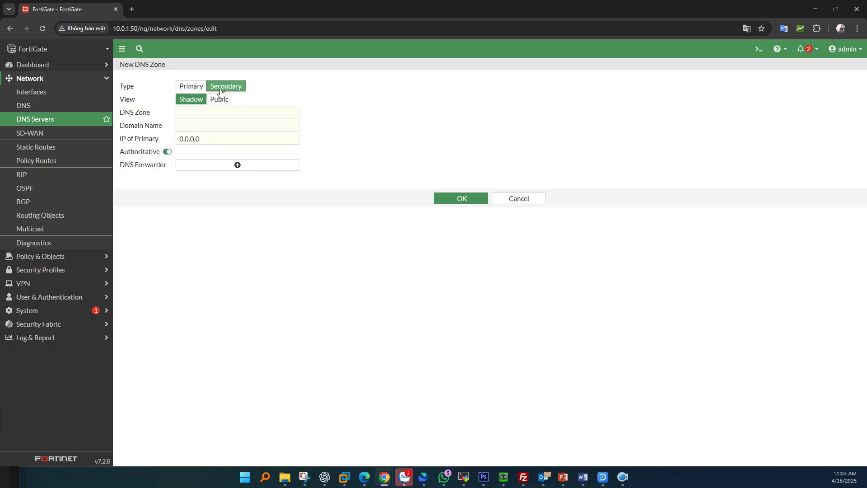
click(197, 87)
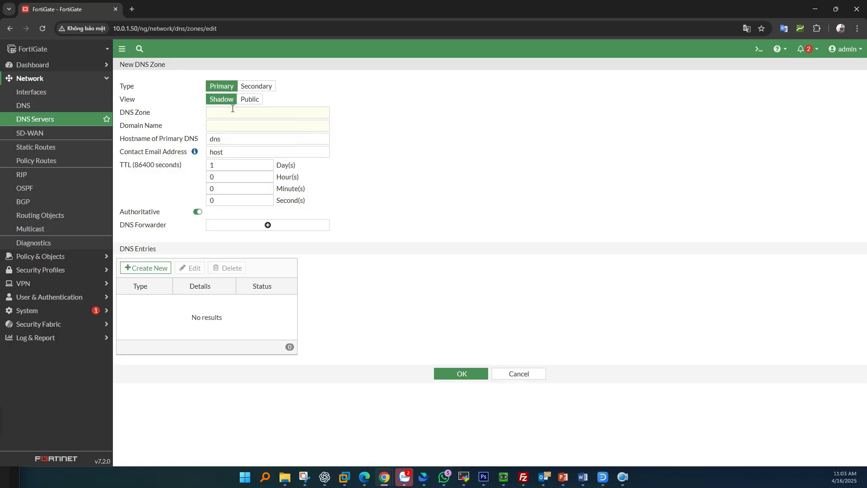
click(249, 100)
click(222, 102)
click(250, 100)
click(227, 103)
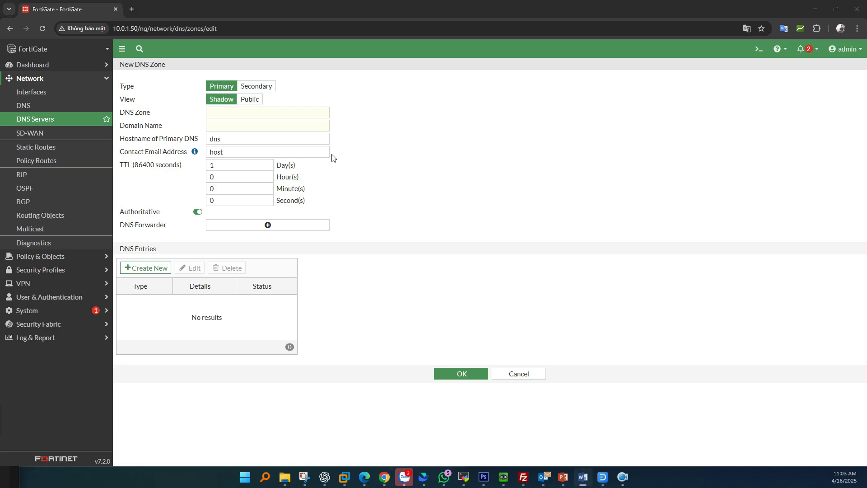
click(220, 113)
click(215, 128)
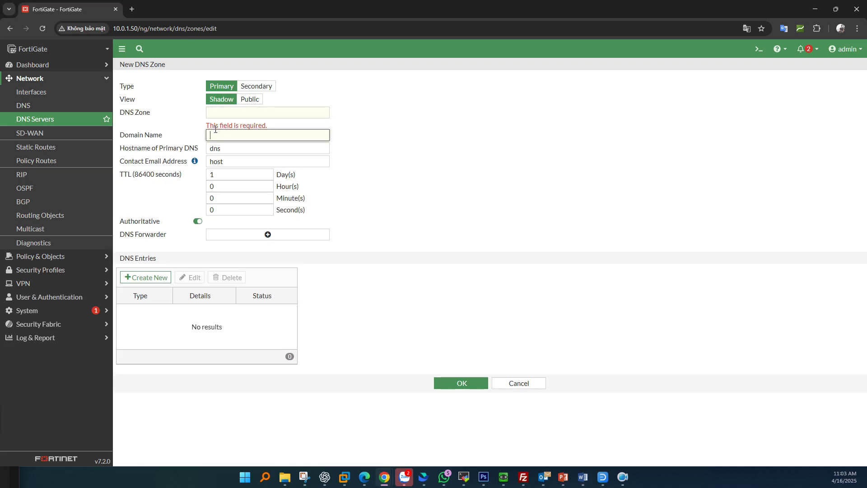
click(223, 150)
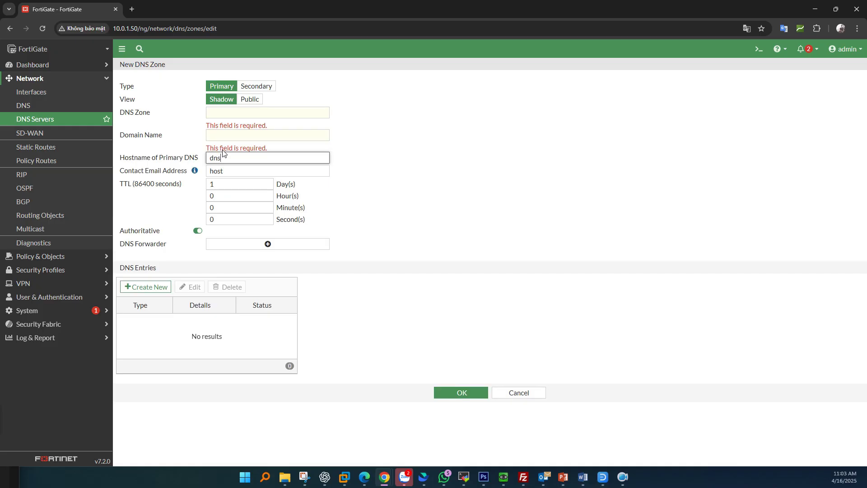
click(226, 136)
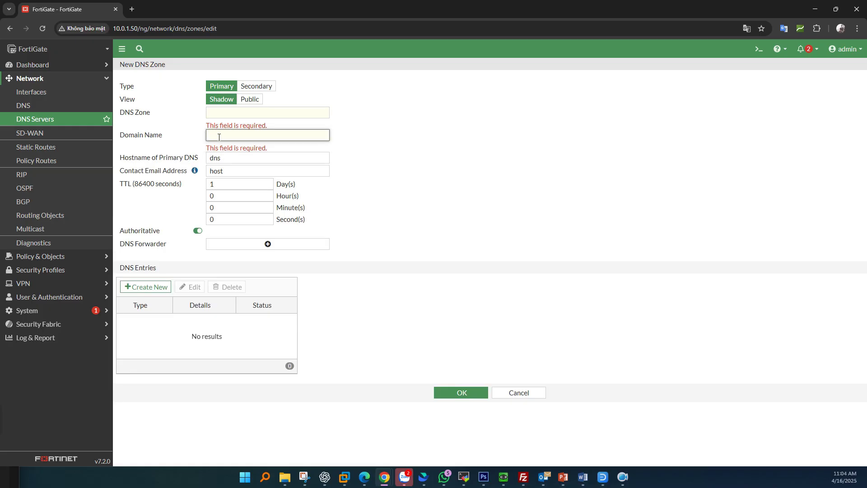
key(alt+Tab)
mouse_move(267, 331)
mouse_down()
mouse_move(246, 332)
mouse_move(218, 353)
mouse_move(260, 329)
mouse_move(247, 326)
mouse_up()
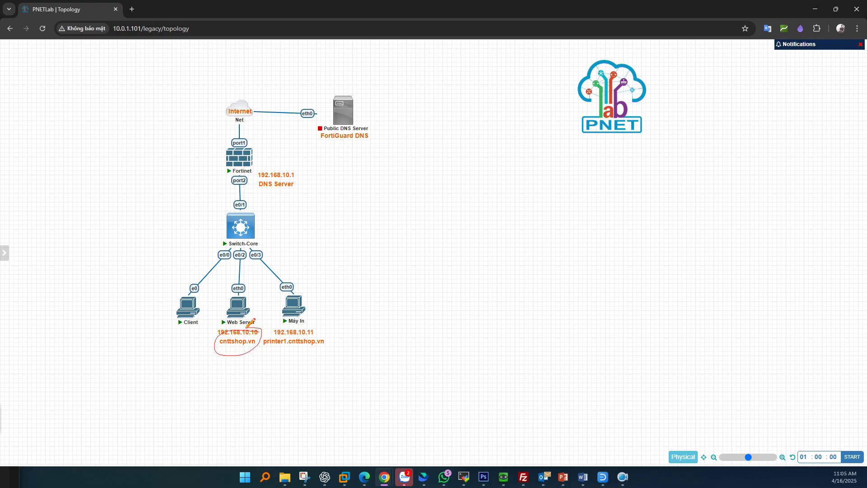
click(815, 9)
Step: Enter zone Local, domain cnttshop.vn, primary hostname DNS-Server, and a contact e-mail
click(232, 114)
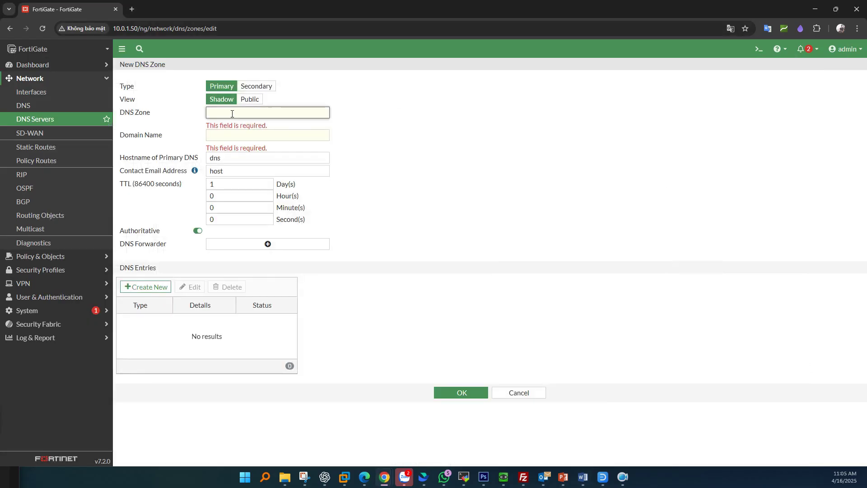
text(Local)
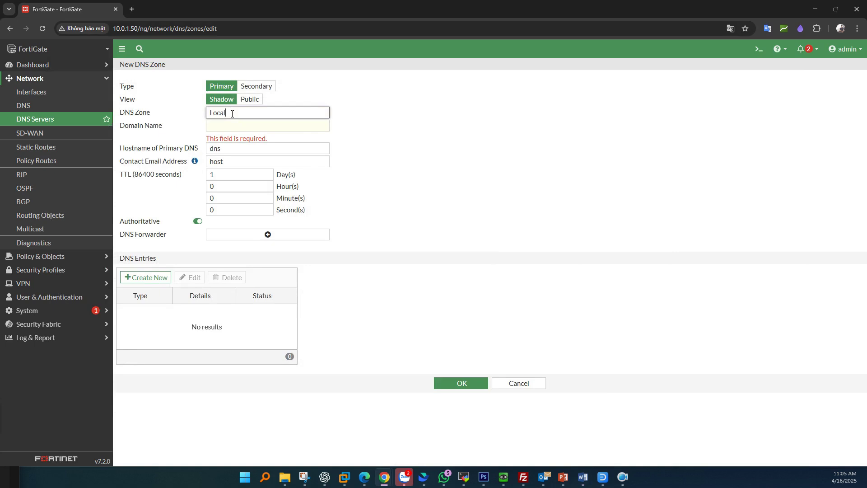
key(Tab)
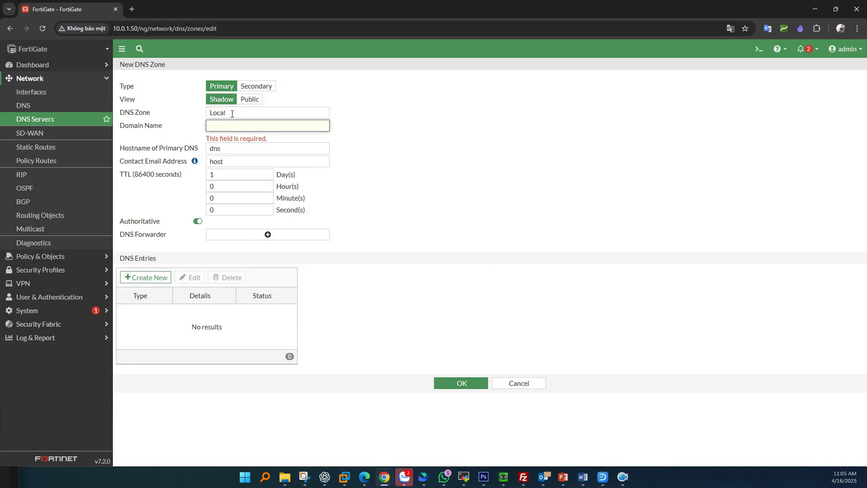
text(cnttshop.vn)
key(Tab)
text(DNS-Sê)
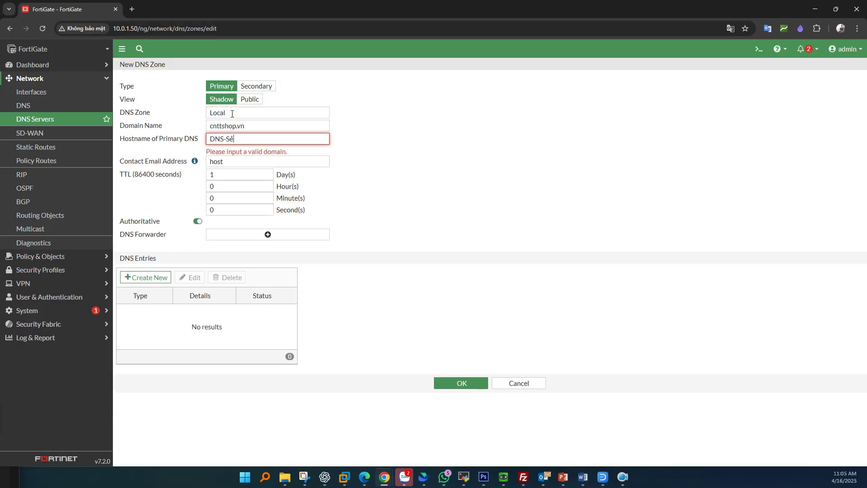
key(BackSpace)
text(erver)
key(Tab)
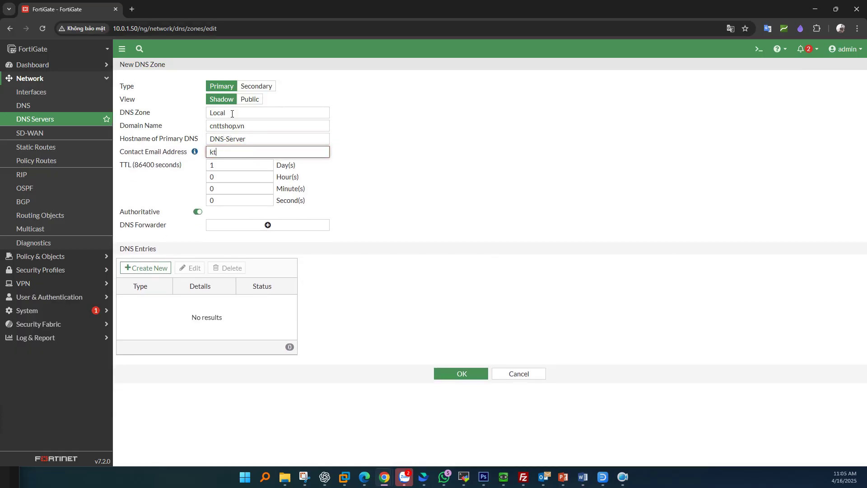
click(379, 149)
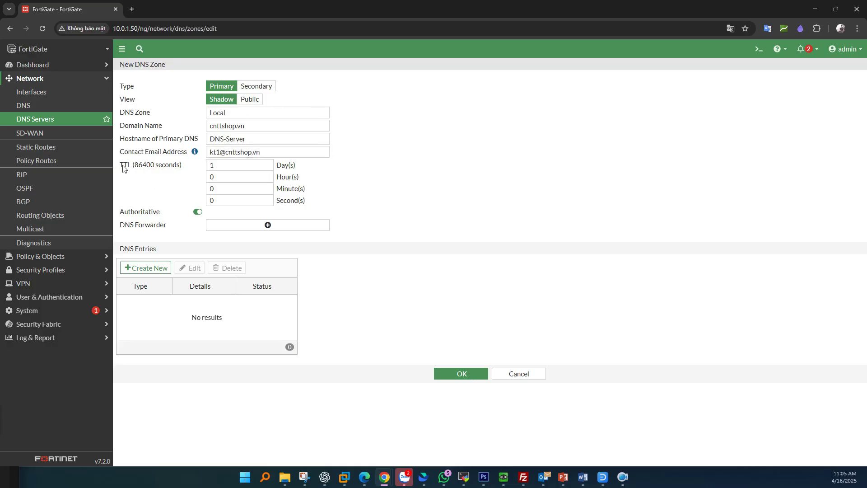
Step: Keep the zone TTL at 1 day, turn Authoritative off, and begin a new DNS entry
drag(121, 166, 183, 171)
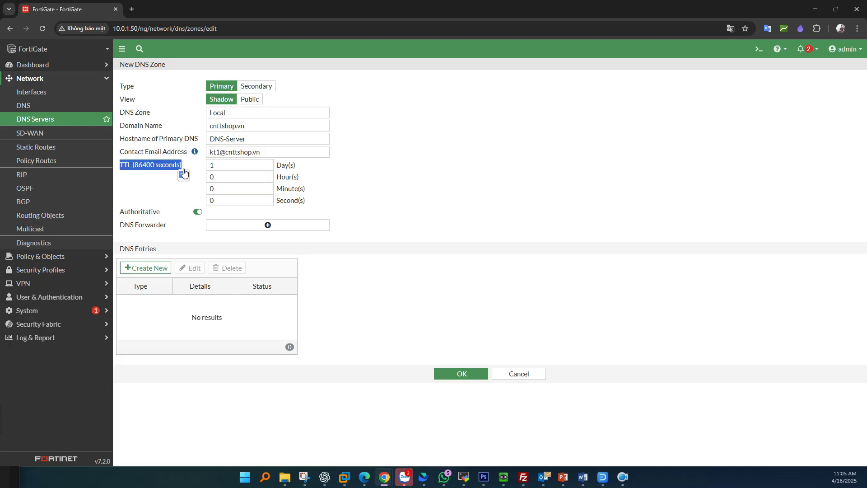
key(Tab)
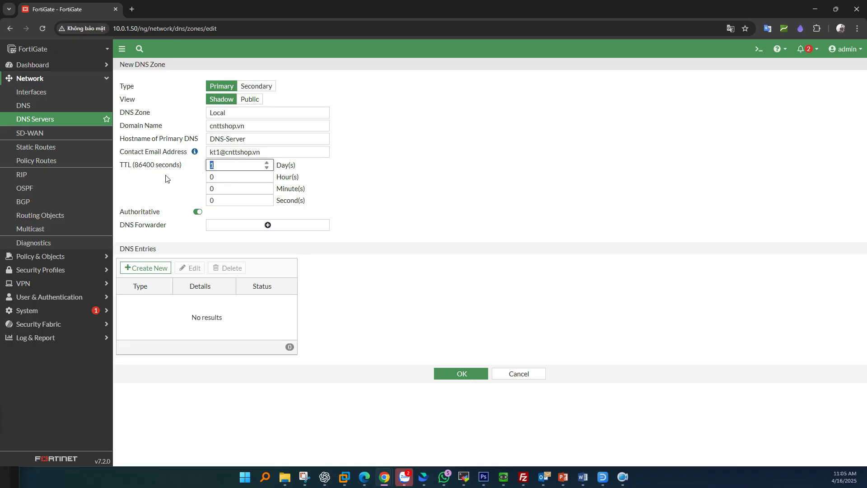
key(alt+Tab)
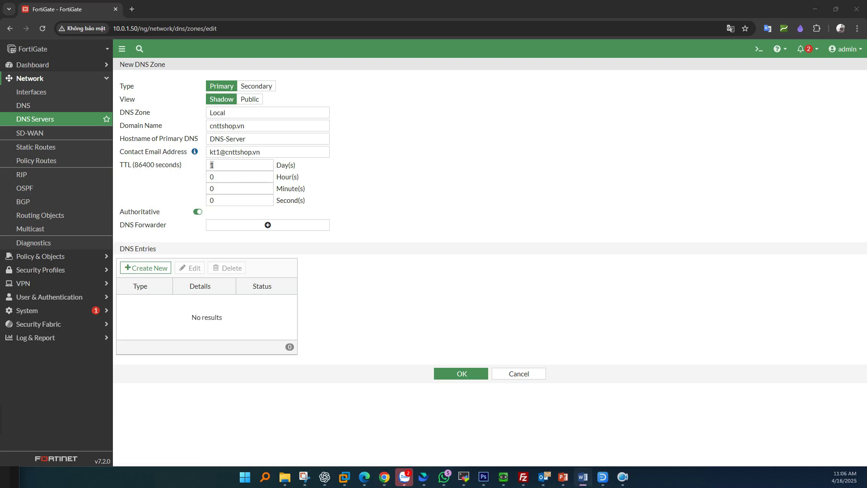
click(188, 218)
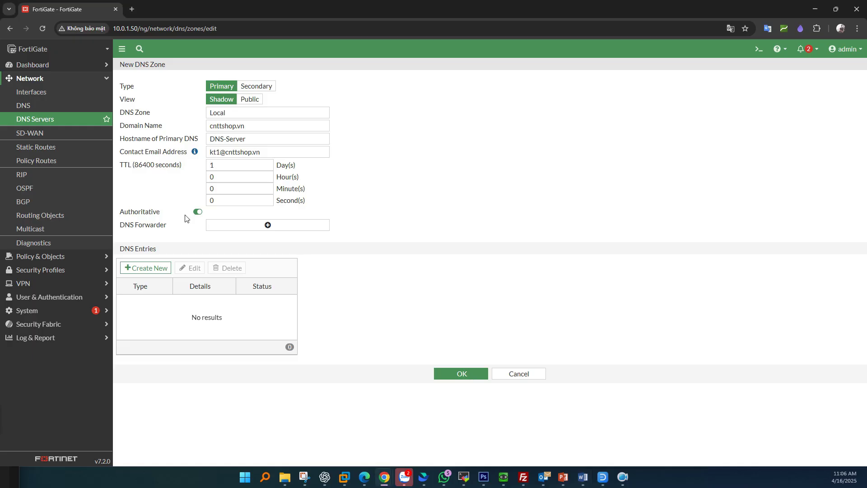
drag(164, 215, 121, 218)
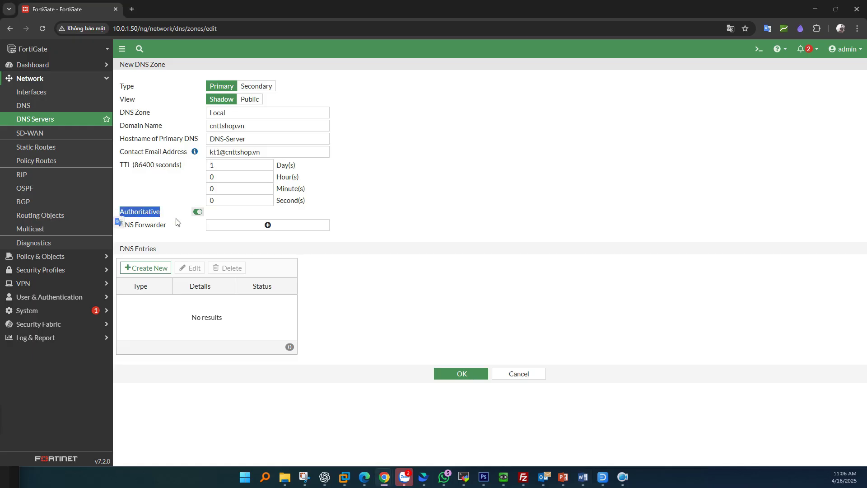
click(198, 212)
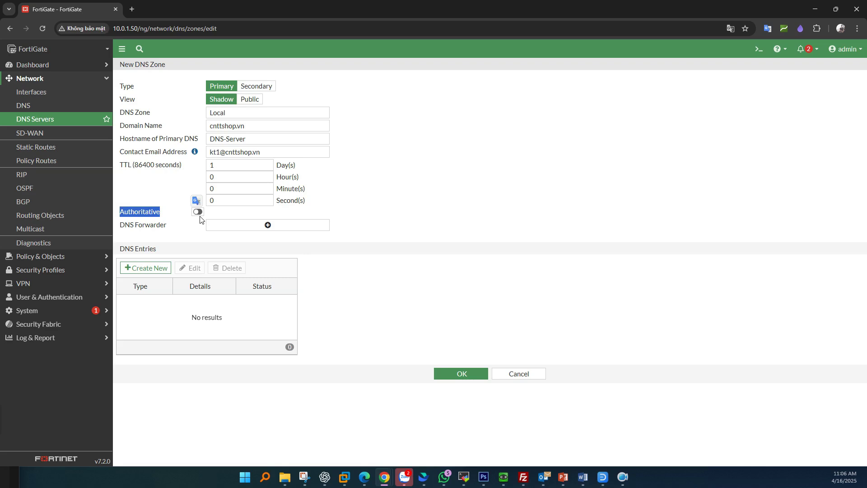
drag(159, 249, 120, 251)
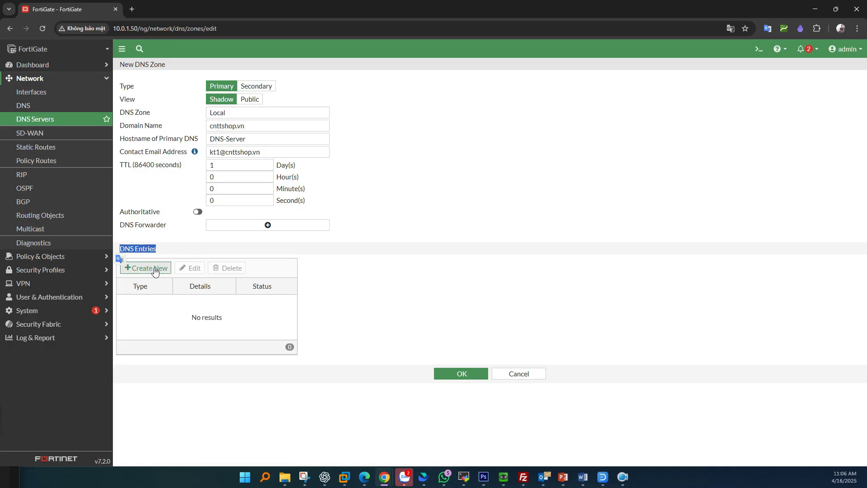
click(153, 267)
Step: Make the entry an Address (A) record with hostname @ for cnttshop.vn
click(506, 228)
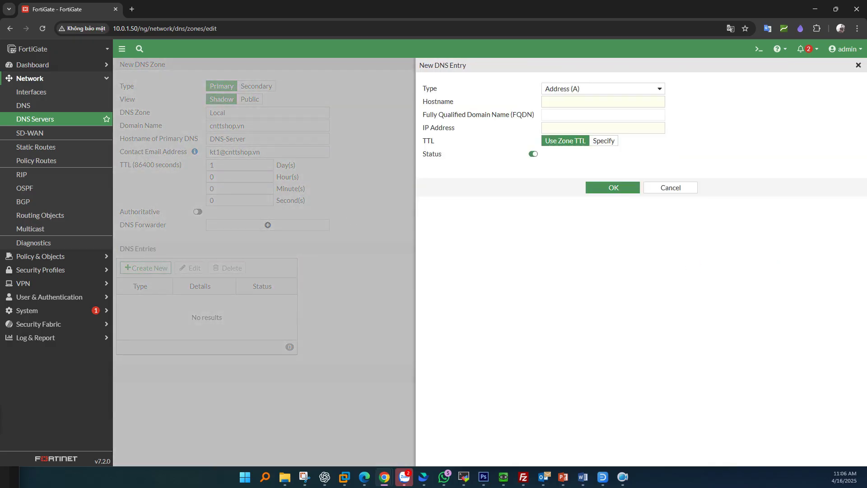
click(595, 91)
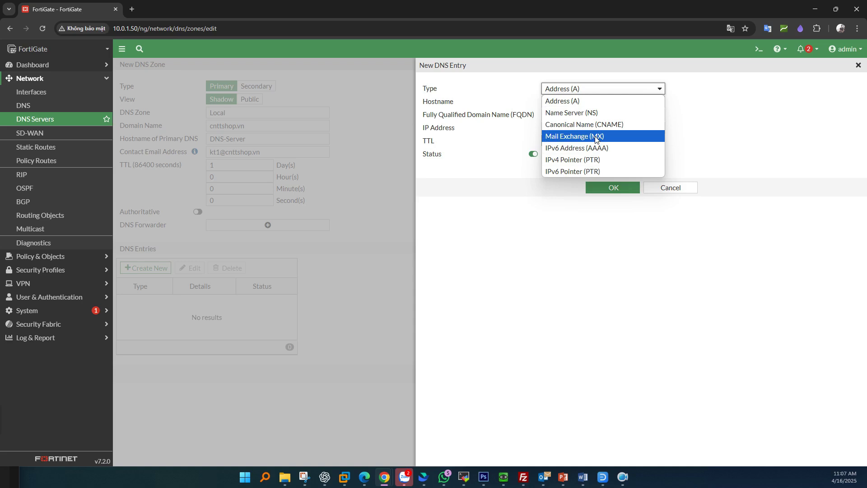
click(608, 266)
click(386, 479)
click(490, 422)
mouse_move(266, 324)
mouse_down()
mouse_move(212, 333)
mouse_move(262, 341)
mouse_move(227, 326)
mouse_move(221, 351)
mouse_move(250, 356)
mouse_up()
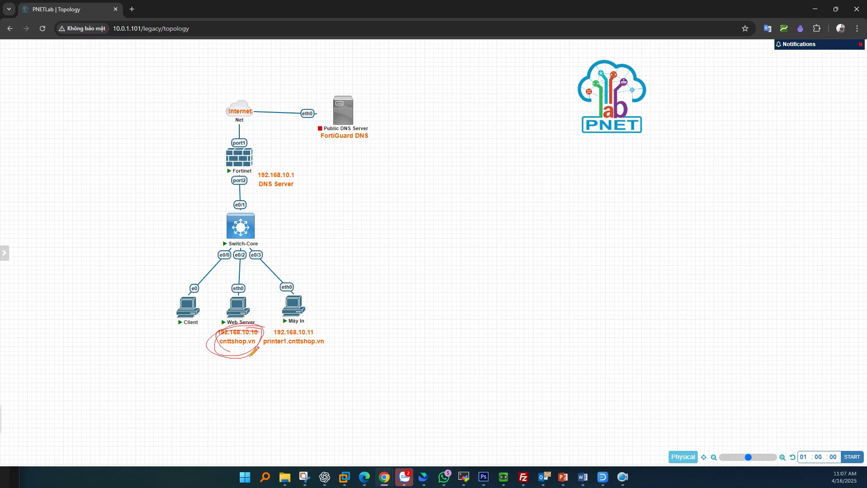
click(815, 9)
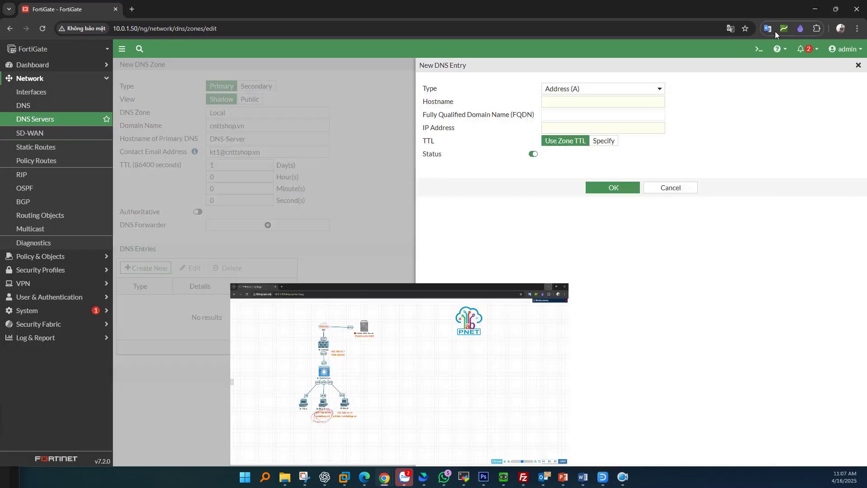
click(582, 90)
click(564, 100)
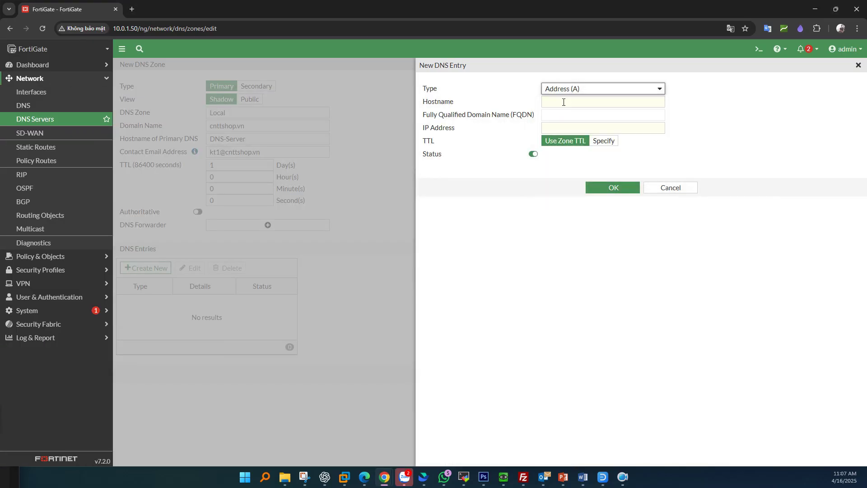
click(560, 104)
text(@)
drag(568, 103, 522, 112)
drag(587, 116, 536, 122)
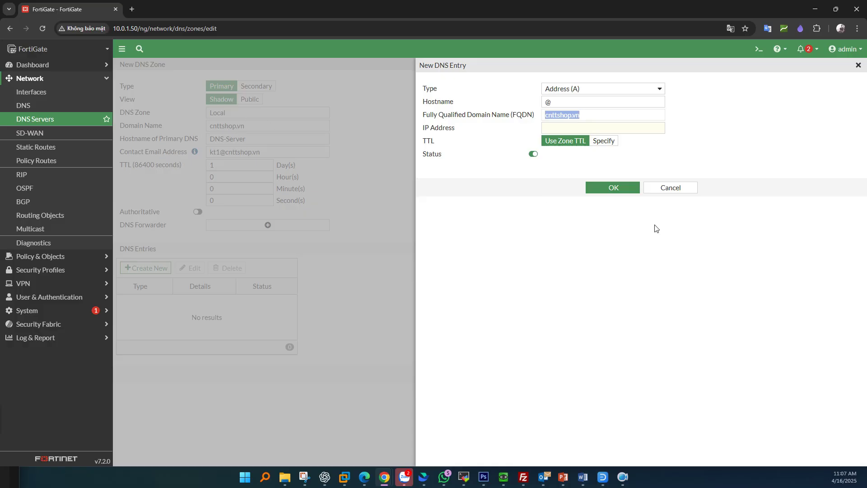
Step: Point the @ record to 192.168.10.10, keeping Use Zone TTL
click(558, 127)
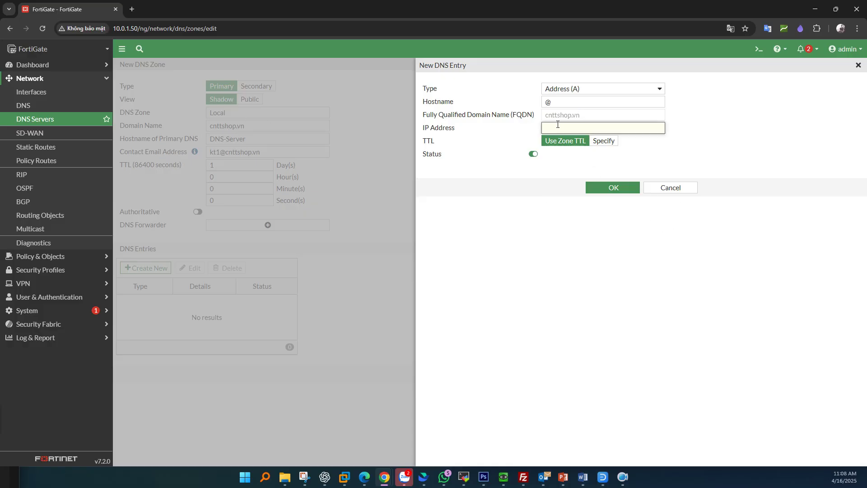
key(alt+Tab)
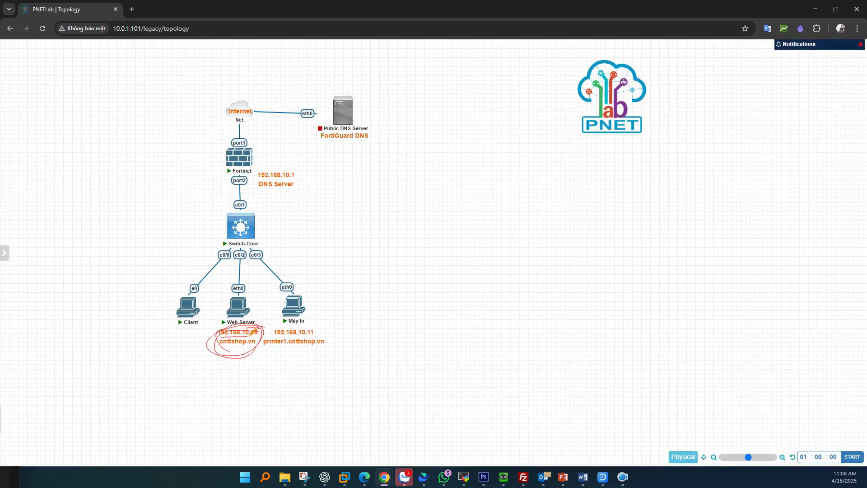
key(alt+Tab)
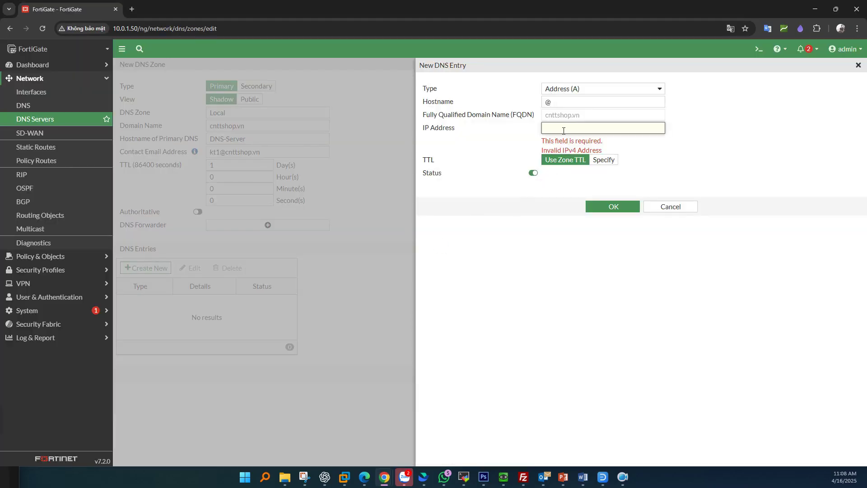
text(192.168.10.10)
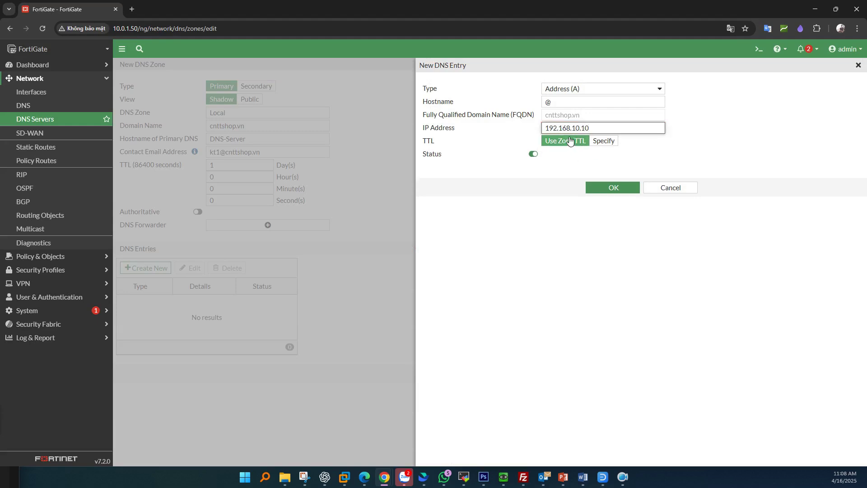
click(600, 140)
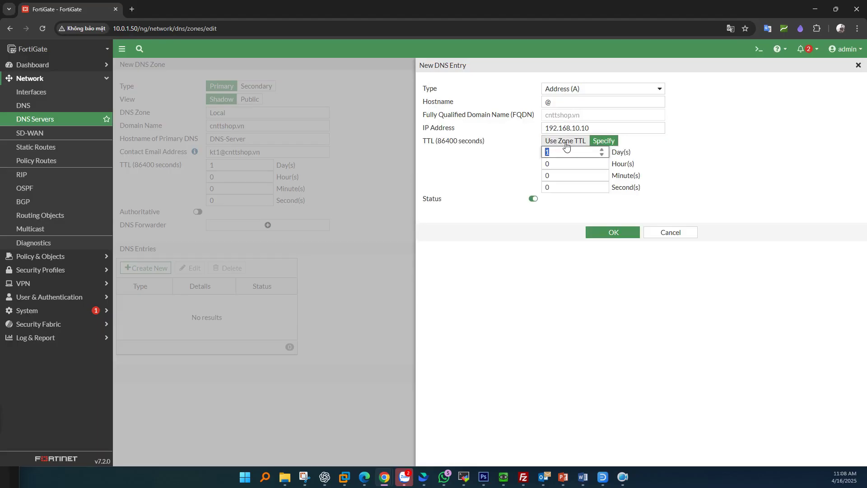
click(566, 144)
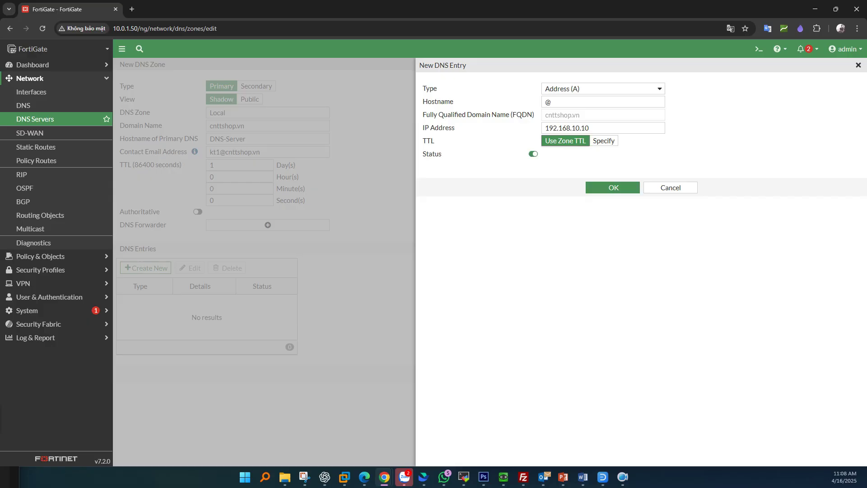
double_click(534, 154)
Step: Add the @ → 192.168.10.10 record, check printer1's address on the topology, start another entry
click(601, 188)
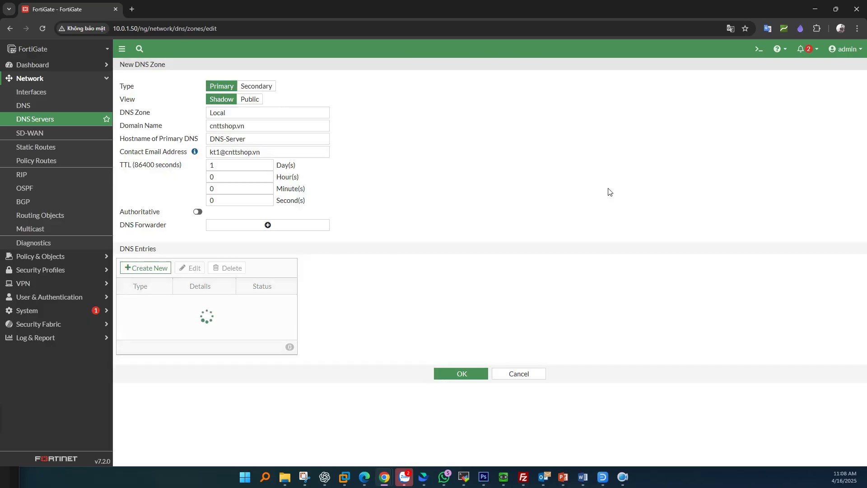
click(204, 305)
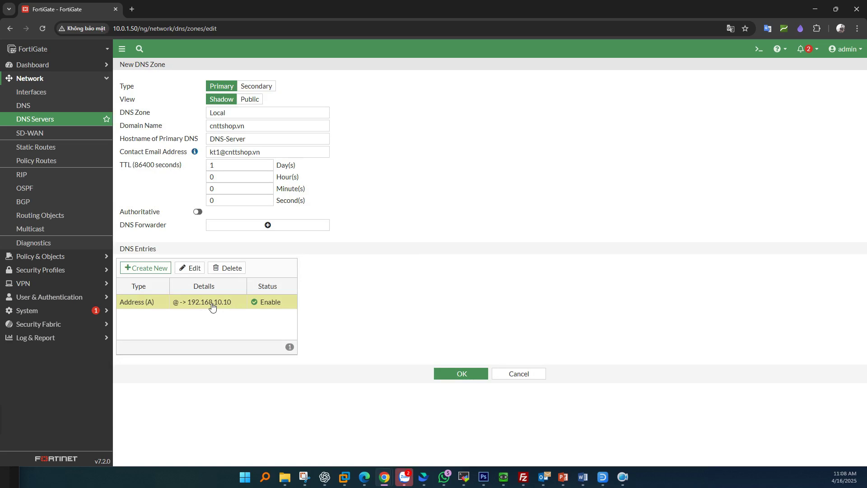
key(alt+Tab)
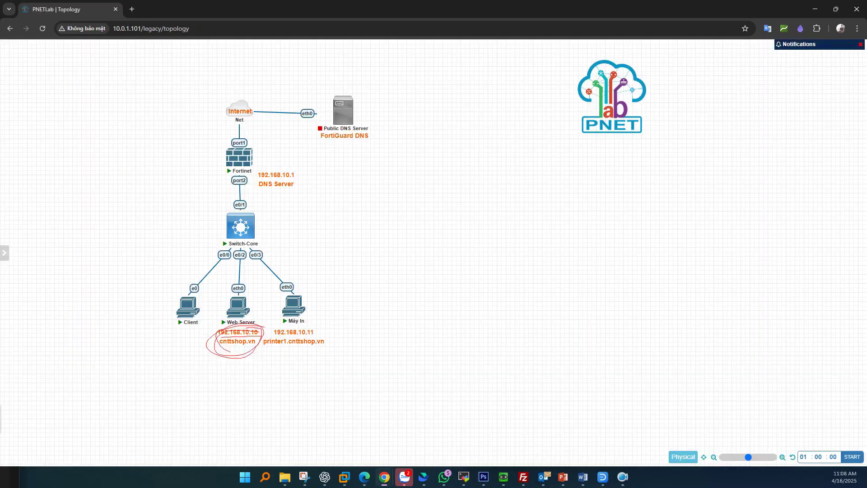
mouse_move(324, 329)
mouse_down()
mouse_move(256, 334)
mouse_move(341, 349)
mouse_move(324, 326)
mouse_up()
key(alt+Tab)
click(145, 267)
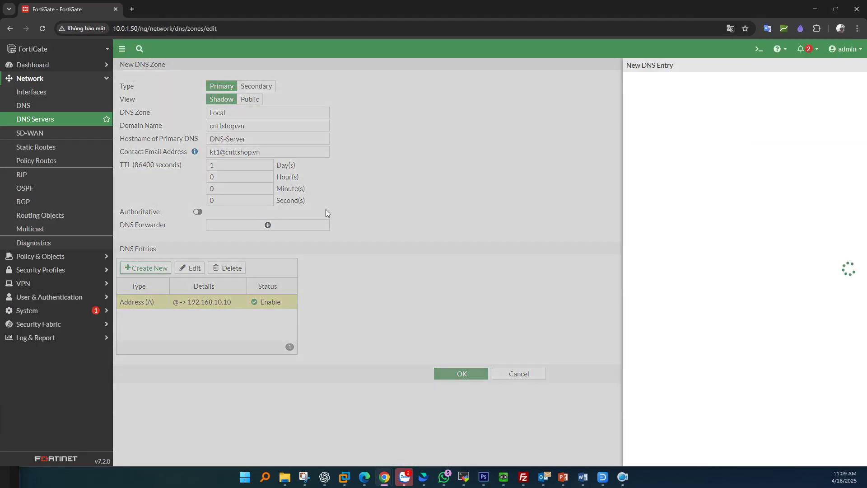
Step: Add an Address (A) record for hostname printer1 pointing to 192.168.10.11
click(577, 92)
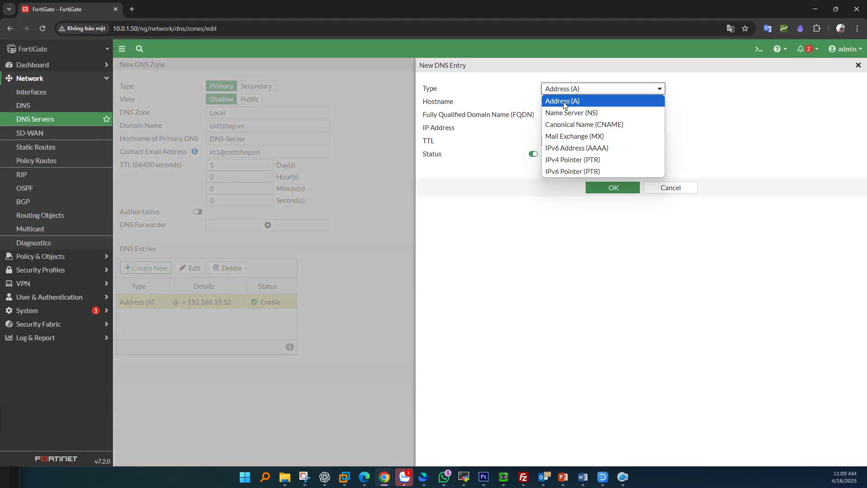
click(563, 101)
click(565, 104)
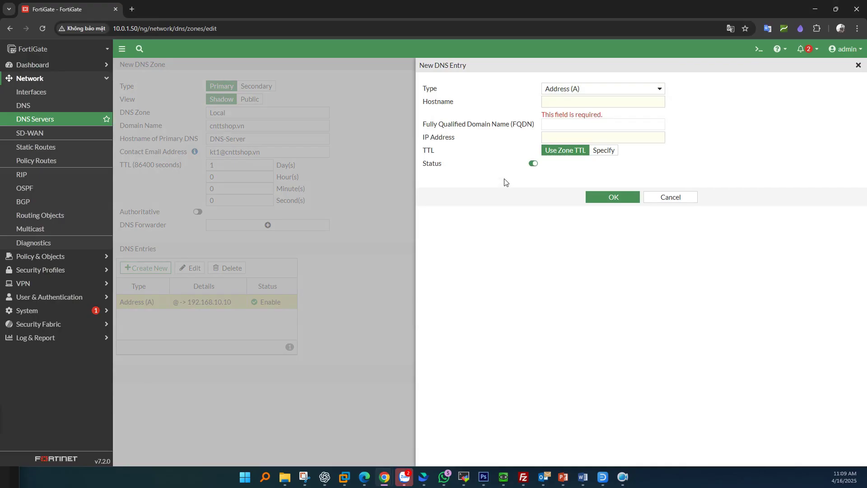
key(alt+Tab)
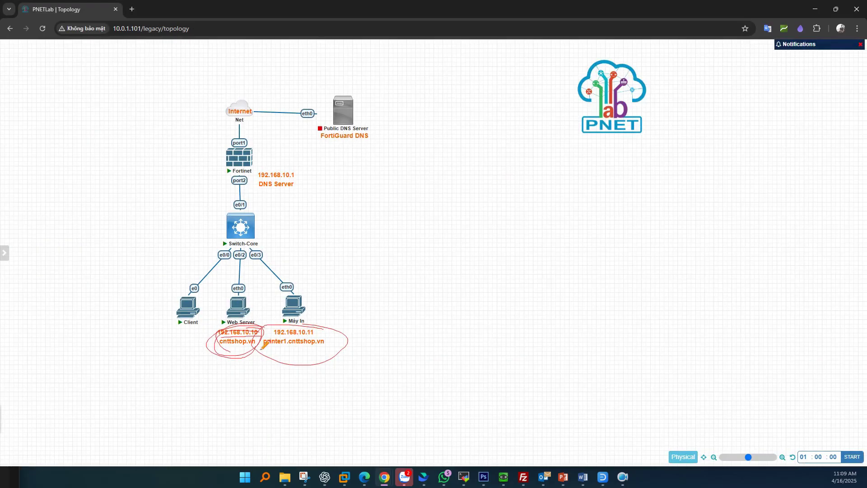
key(alt+Tab)
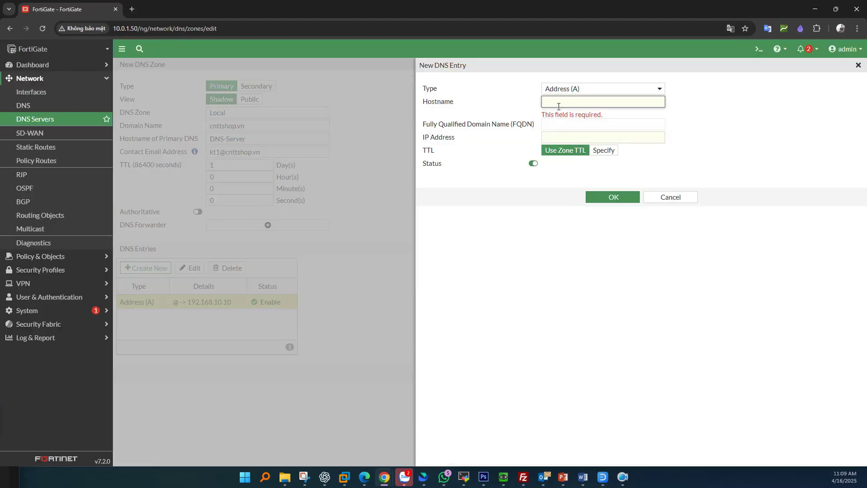
text(printer)
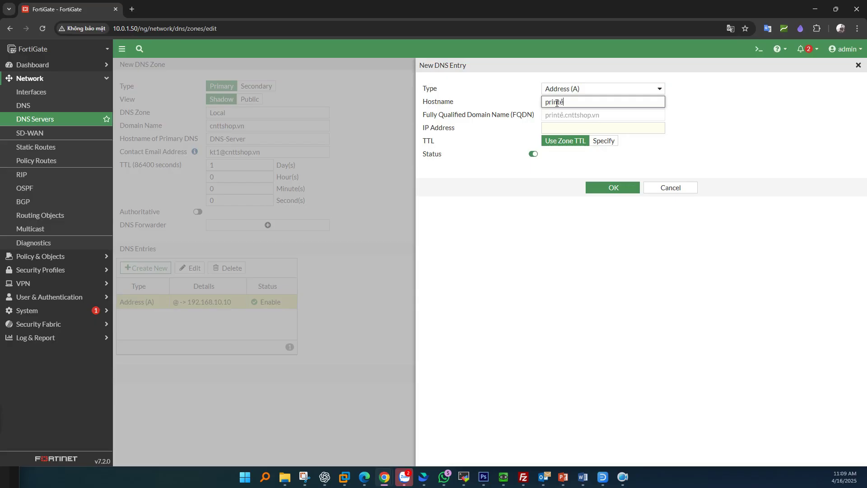
text(1)
drag(614, 116, 561, 114)
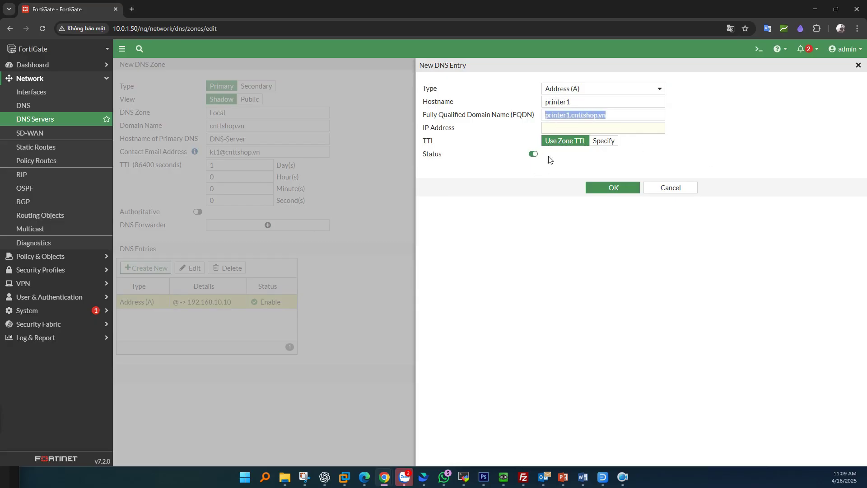
click(560, 129)
text(19)
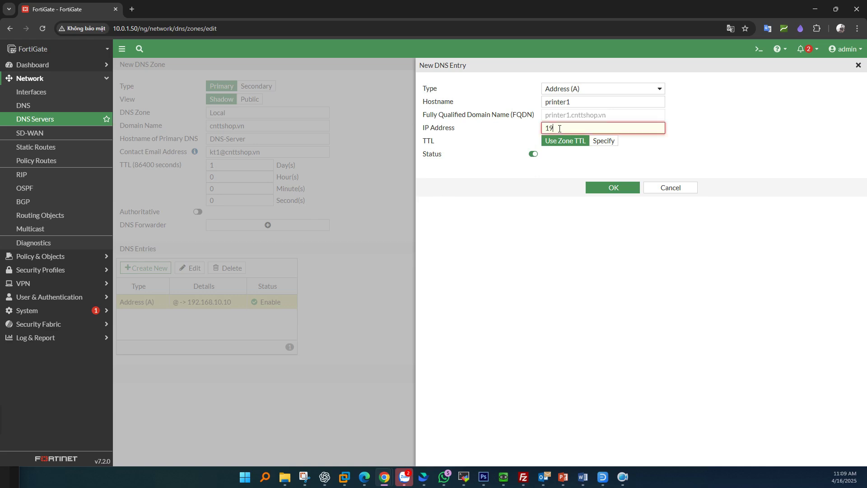
text(2.168.10.11)
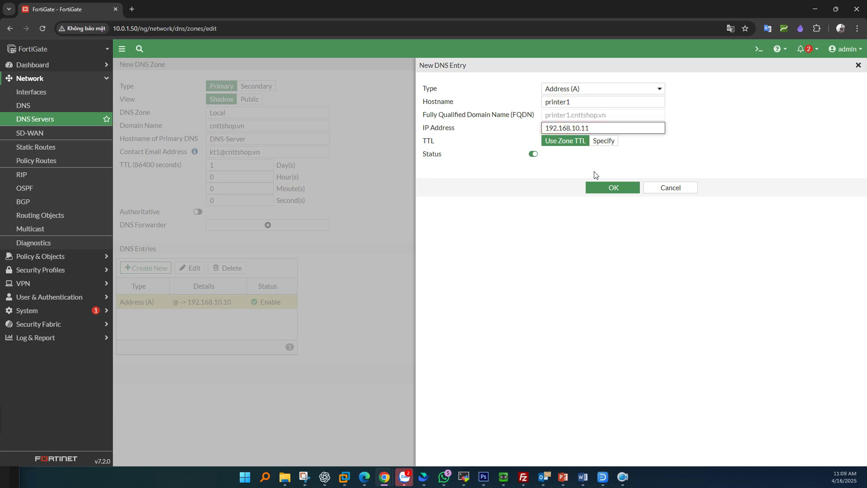
click(603, 187)
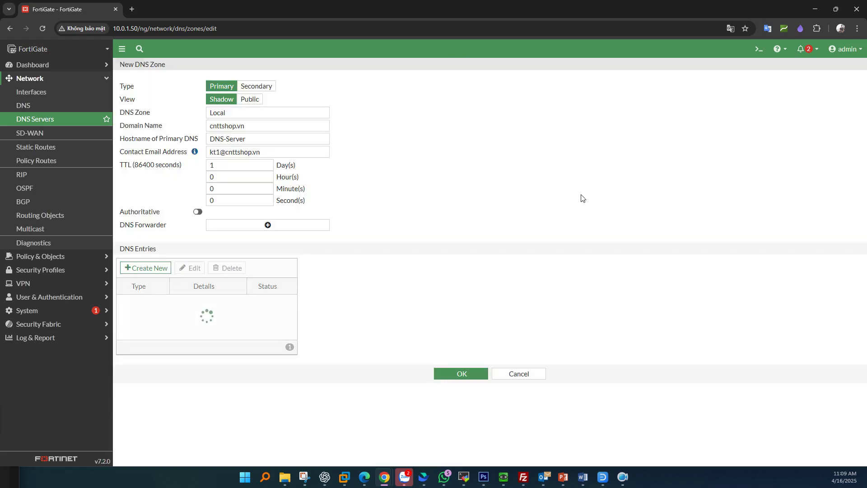
Step: Save the new cnttshop.vn zone with its two A records to the DNS Database
click(200, 320)
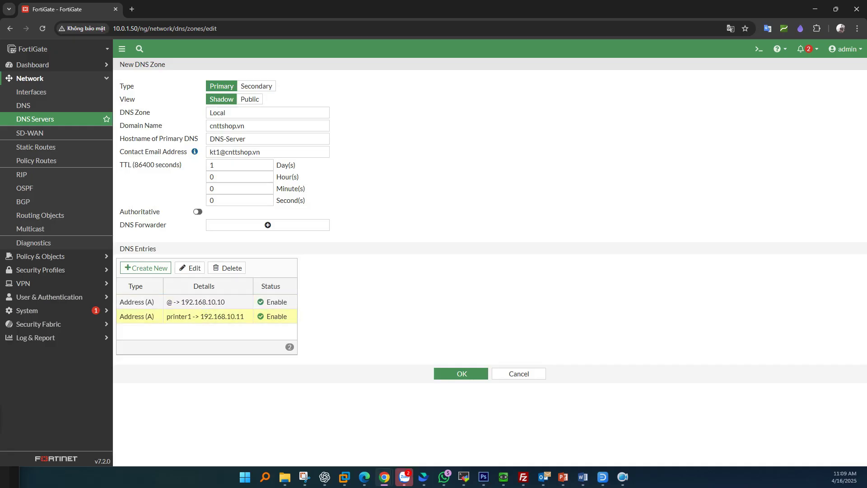
click(446, 376)
click(190, 251)
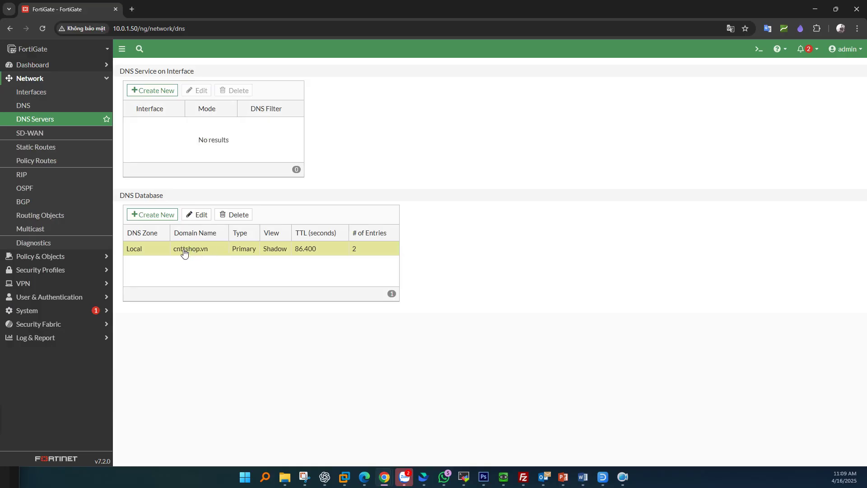
Step: Create a Recursive DNS service on LAN (port2) with DNS Filter enabled using the default profile
drag(199, 76, 119, 73)
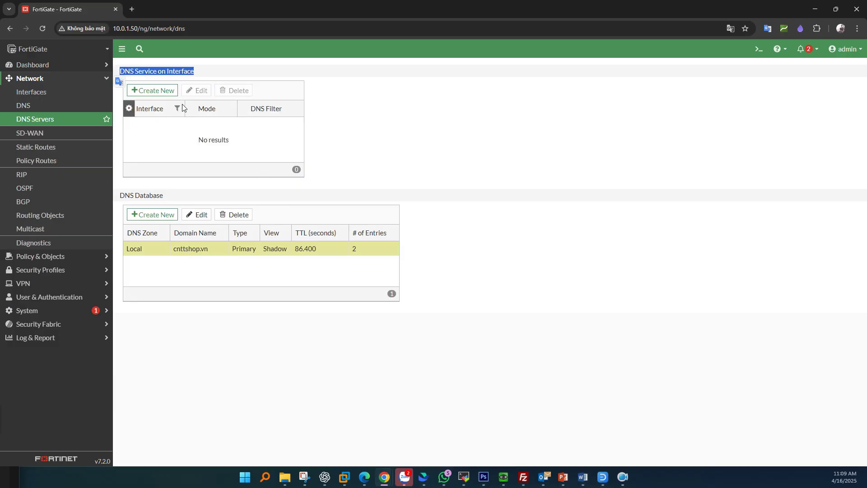
click(150, 91)
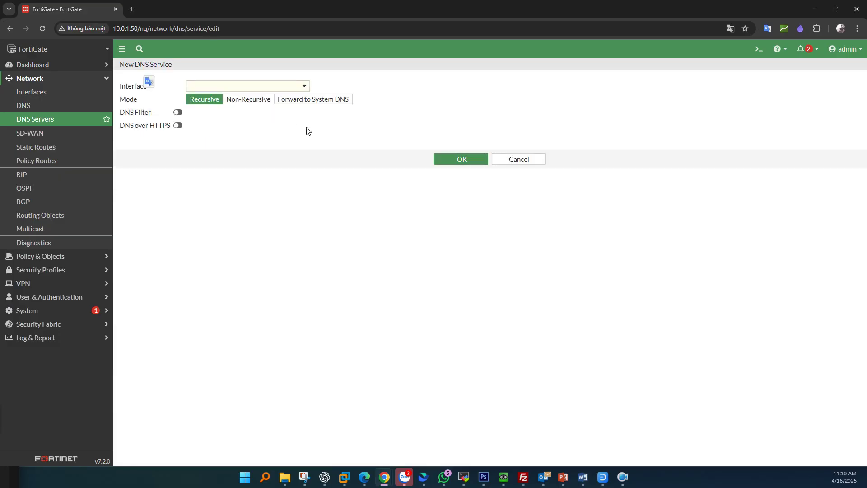
click(267, 89)
mouse_move(227, 135)
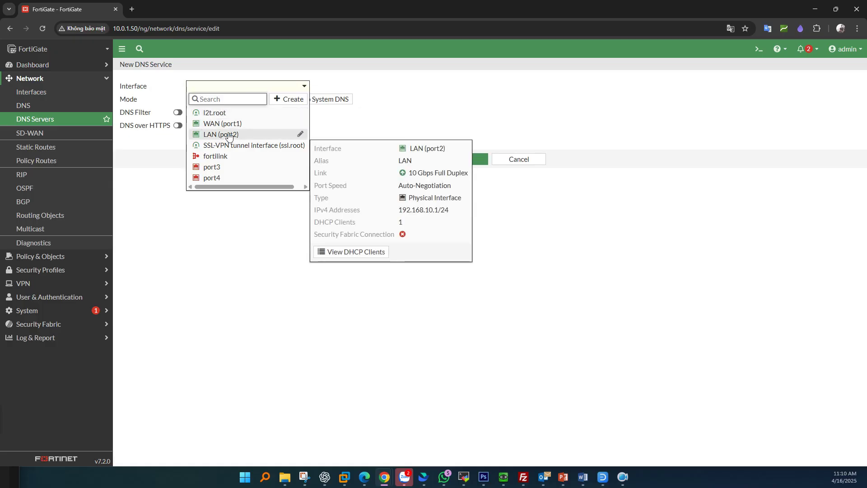
click(229, 135)
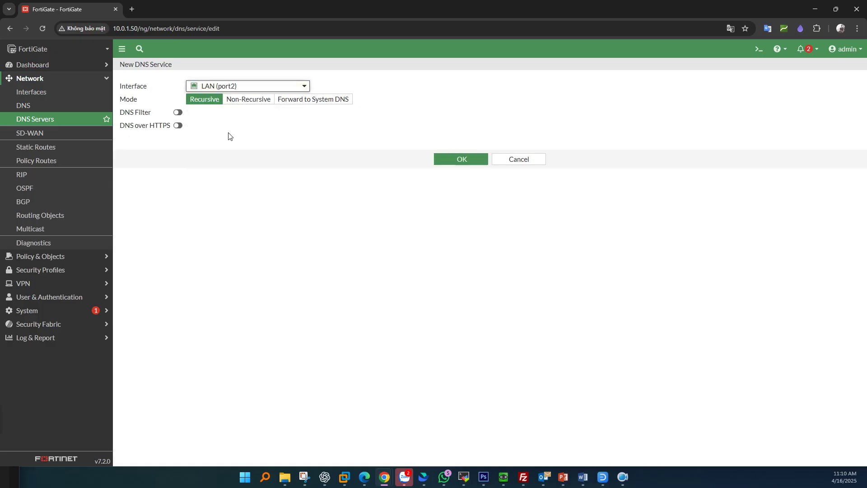
click(204, 101)
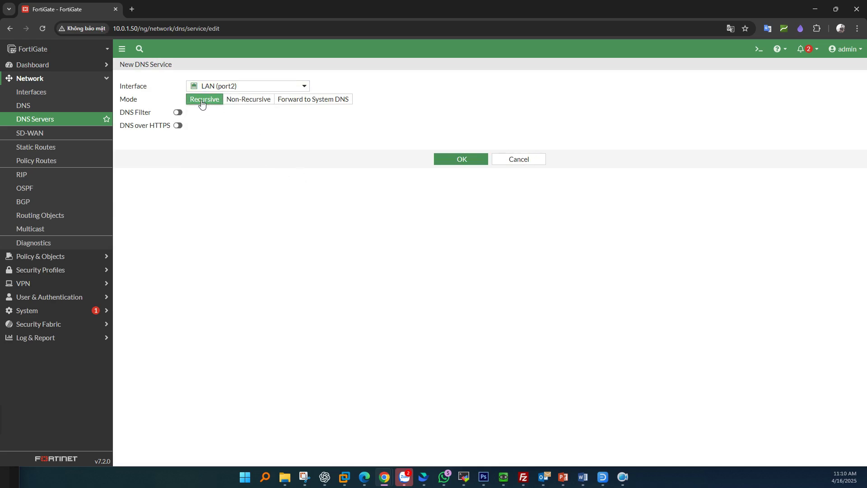
click(178, 112)
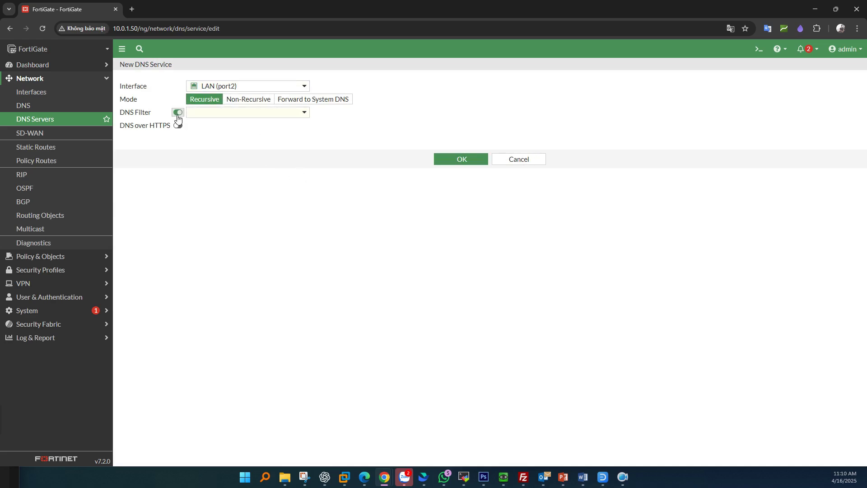
click(238, 114)
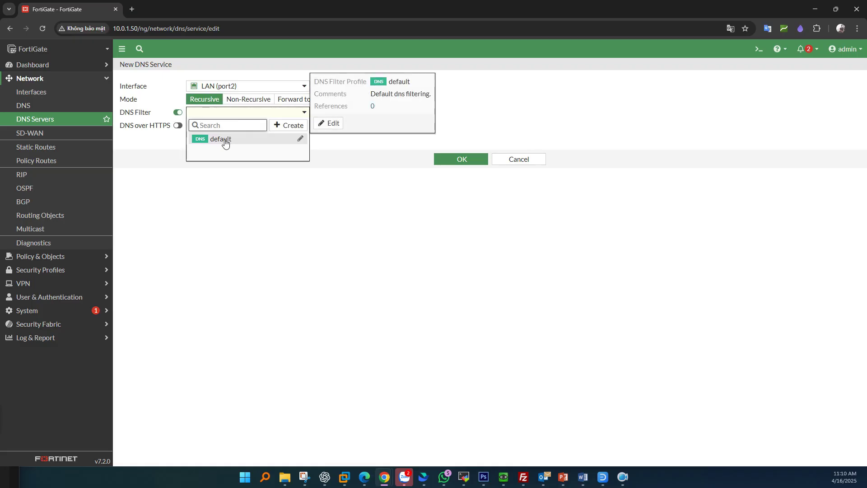
click(226, 143)
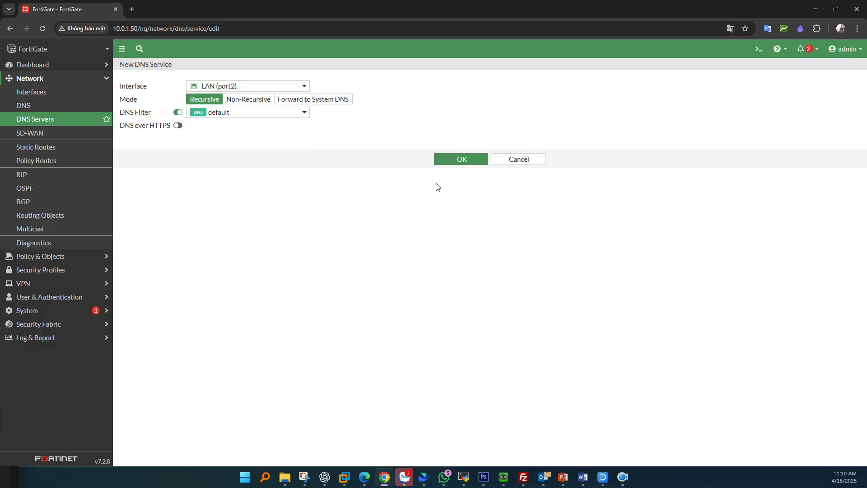
click(461, 163)
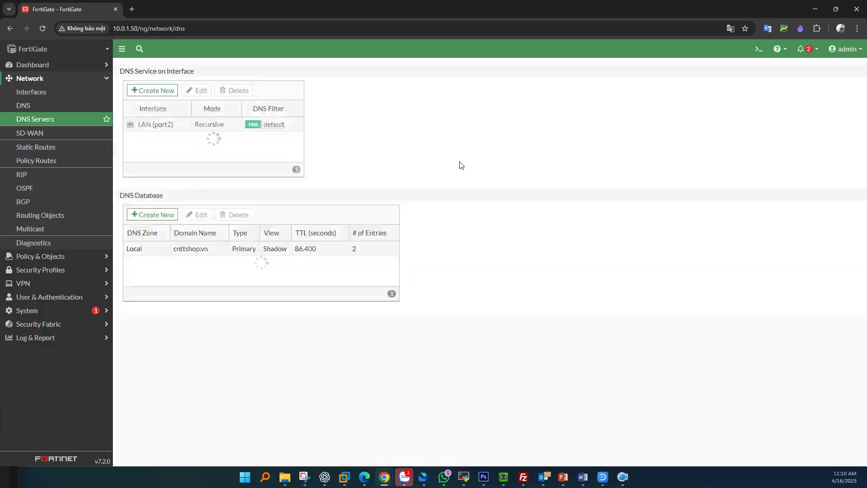
Step: Cancel an unneeded second New DNS Service form, leaving only the LAN (port2) service listed
click(152, 130)
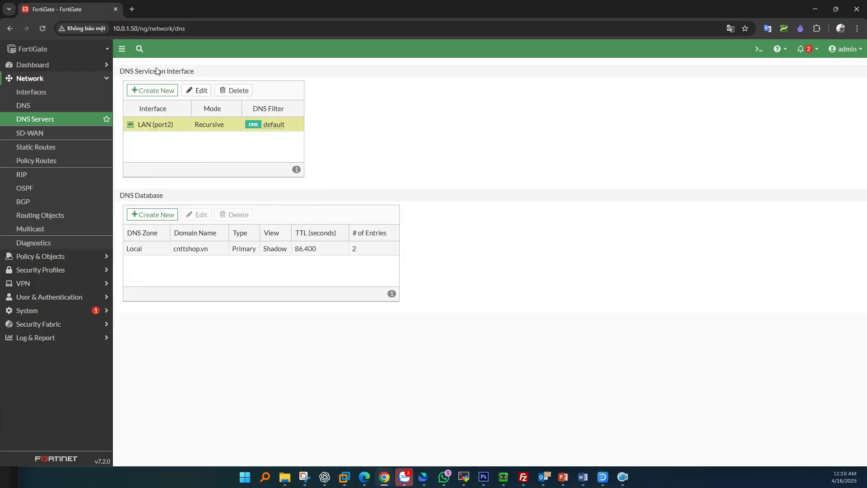
click(154, 91)
click(270, 87)
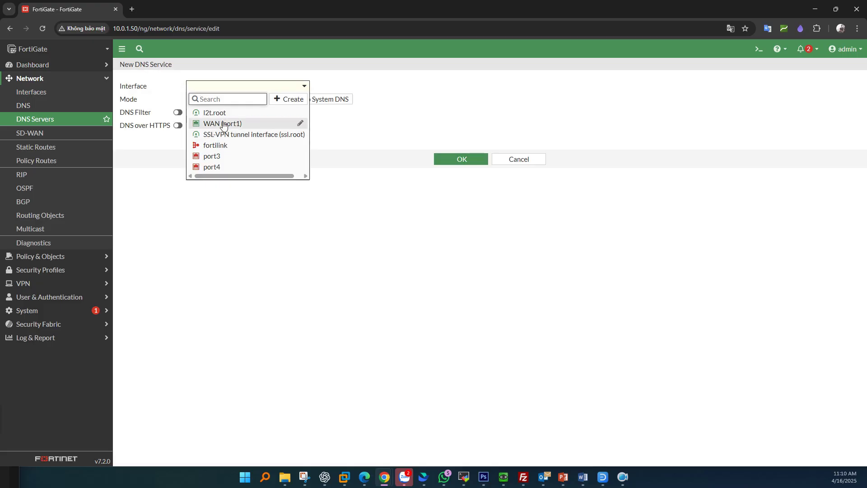
click(370, 192)
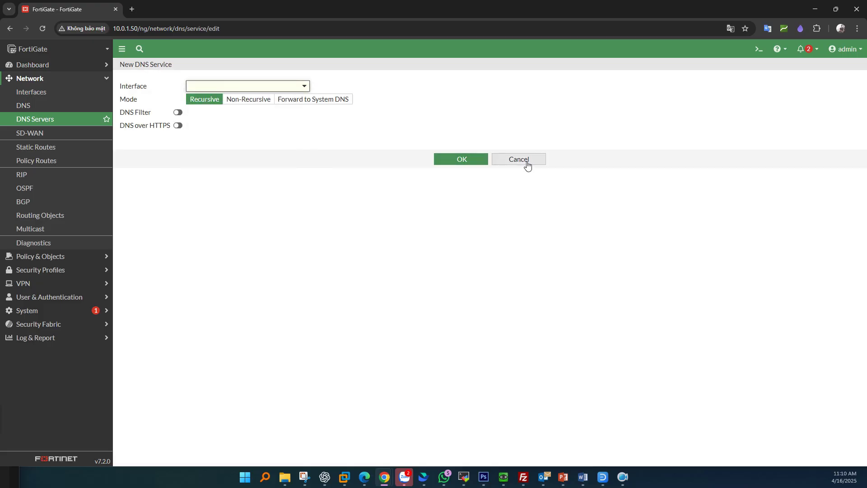
click(526, 162)
click(583, 477)
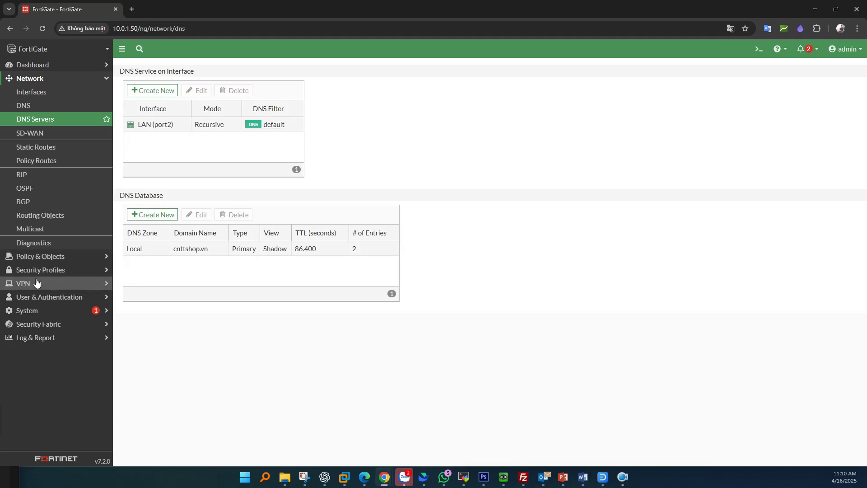
click(100, 270)
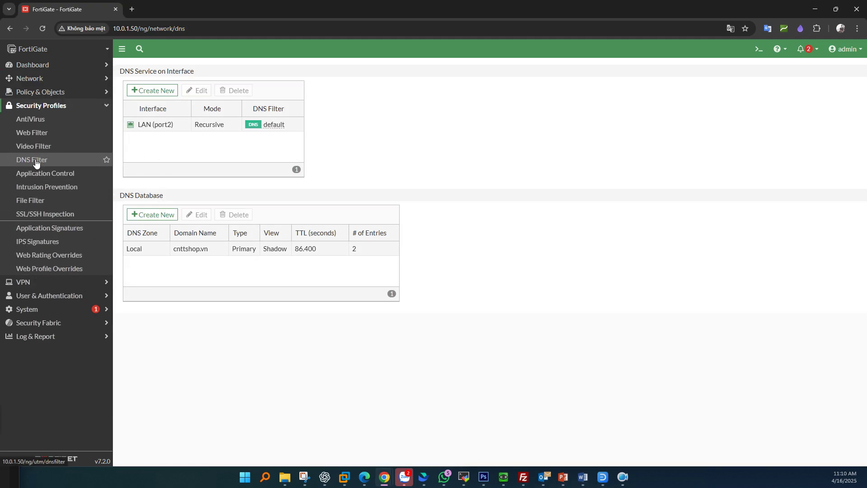
Step: Open the default DNS filter profile for editing and browse its FortiGuard category actions
click(53, 161)
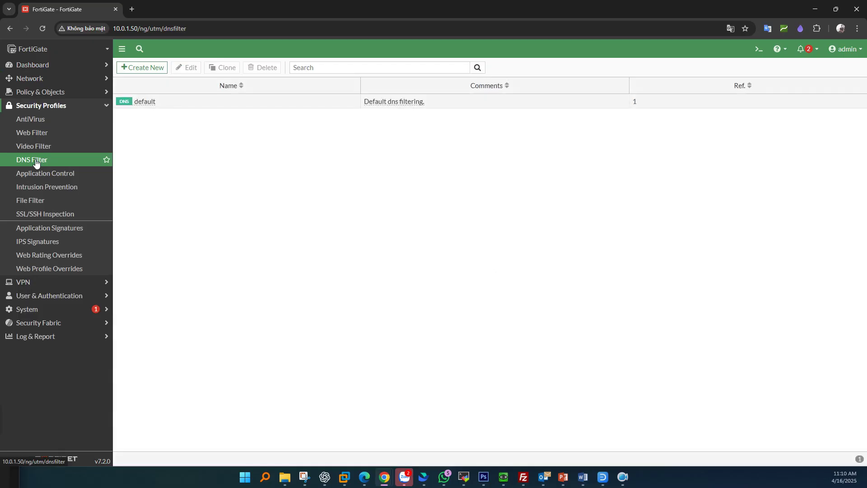
click(160, 107)
click(185, 67)
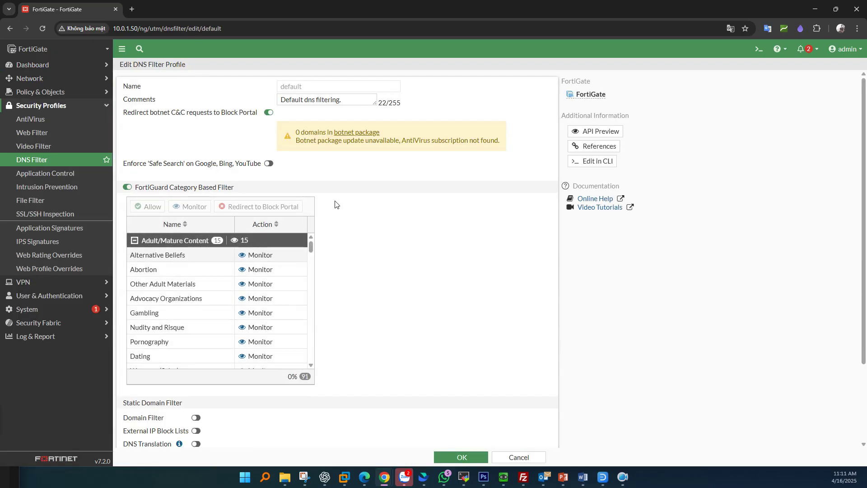
click(249, 271)
scroll(273, 290, down, 2)
click(196, 282)
click(186, 299)
scroll(186, 305, down, 10)
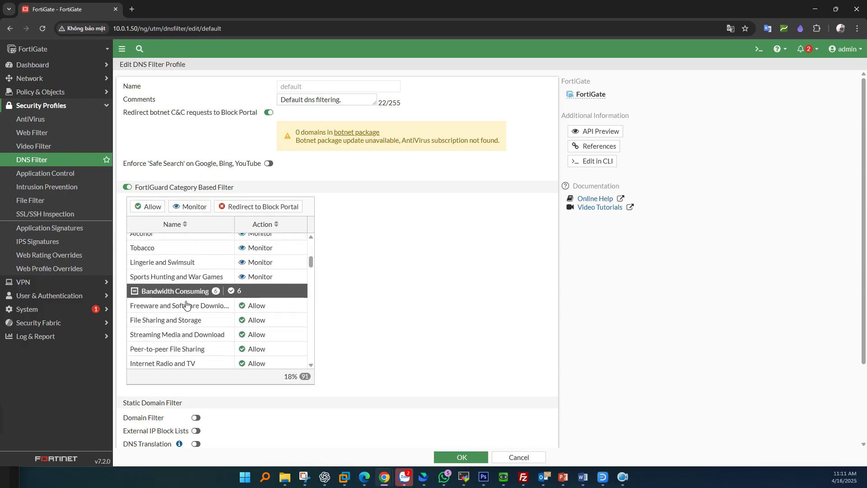
scroll(186, 305, down, 12)
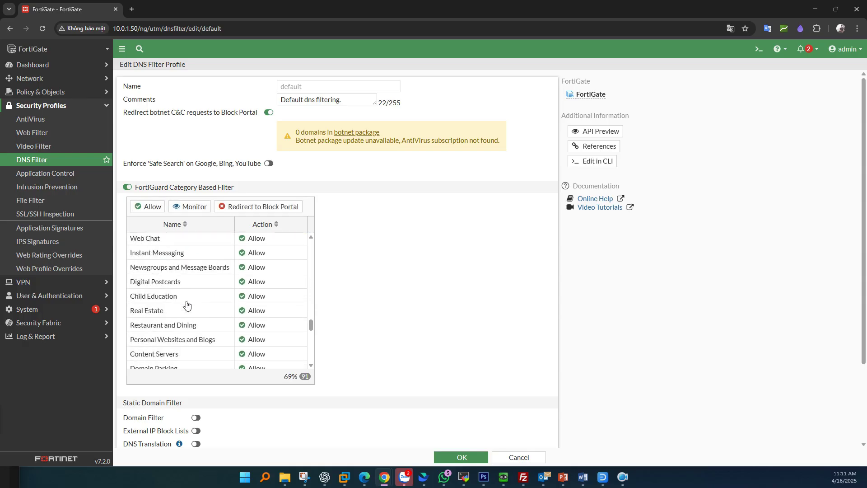
Step: Review the Malicious Websites, Phishing and Dynamic DNS categories, then switch on Static Domain Filter
click(178, 249)
click(170, 322)
scroll(167, 324, down, 1)
scroll(167, 324, down, 1)
click(282, 285)
click(284, 277)
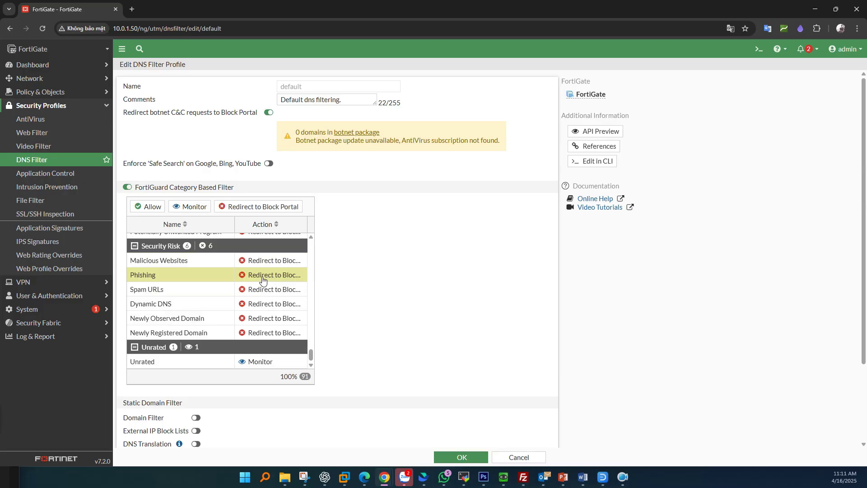
click(271, 303)
scroll(335, 293, down, 2)
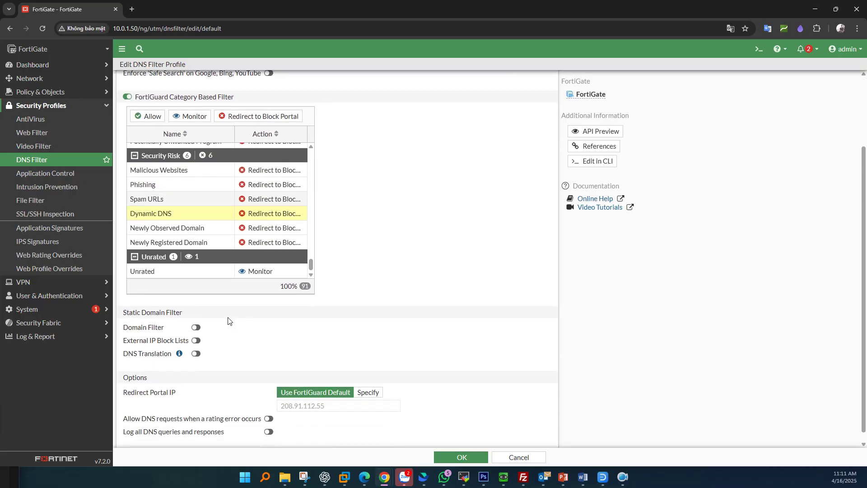
click(195, 327)
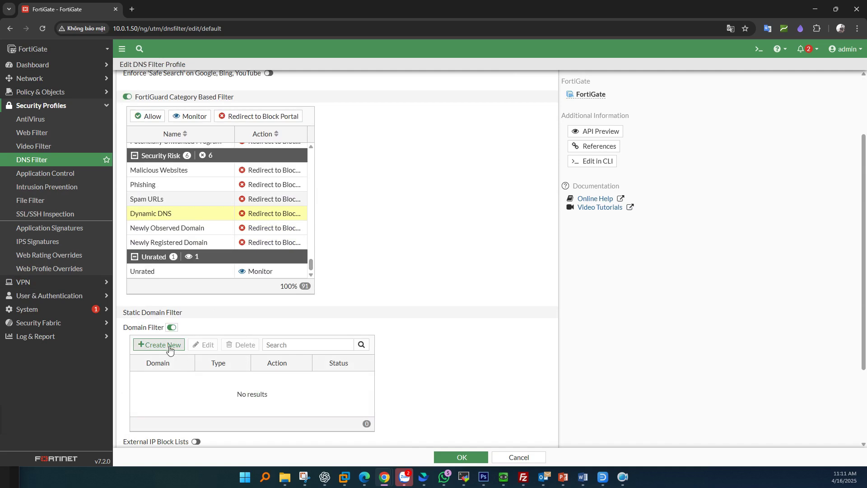
drag(122, 314, 182, 316)
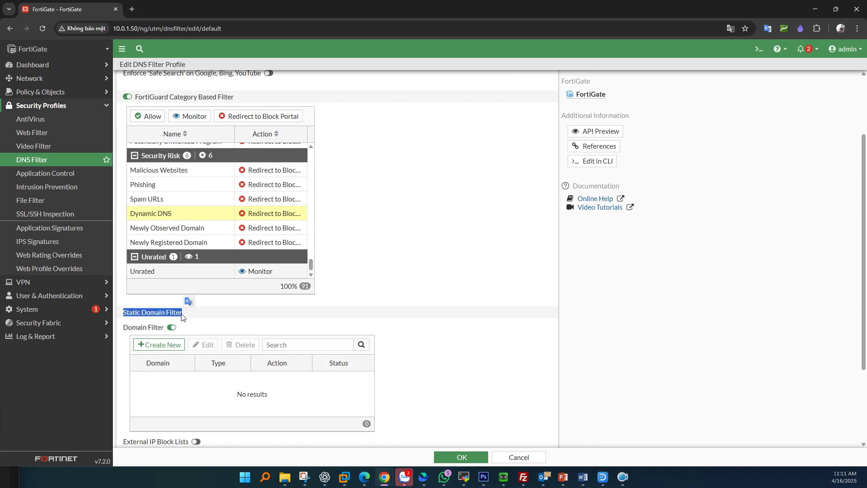
Step: Add an enabled Simple domain filter for facebook.com with the Redirect to Block Portal action
click(169, 348)
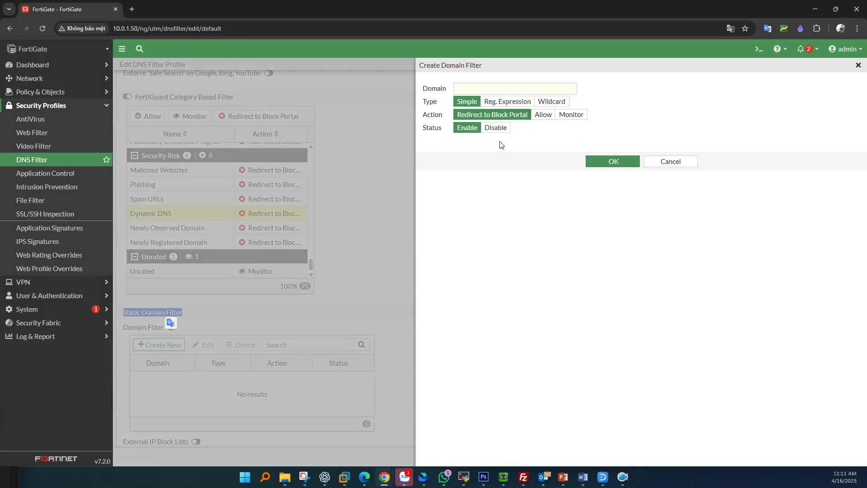
click(488, 89)
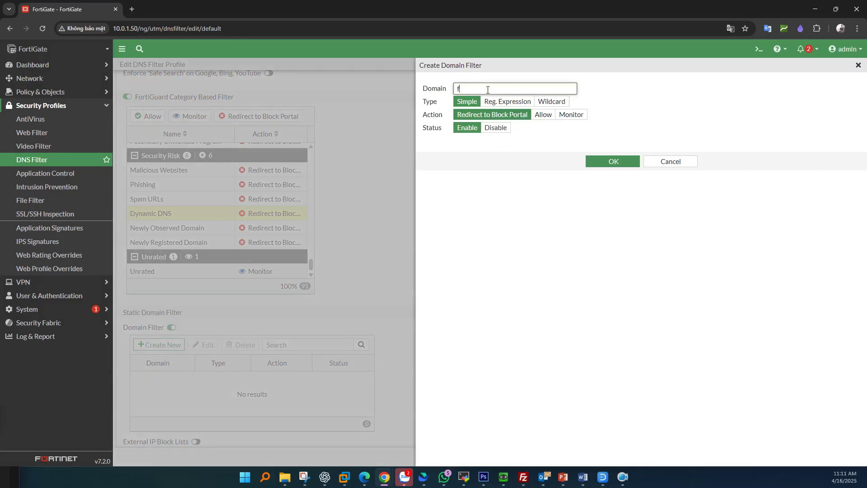
text(facebook.com)
click(502, 116)
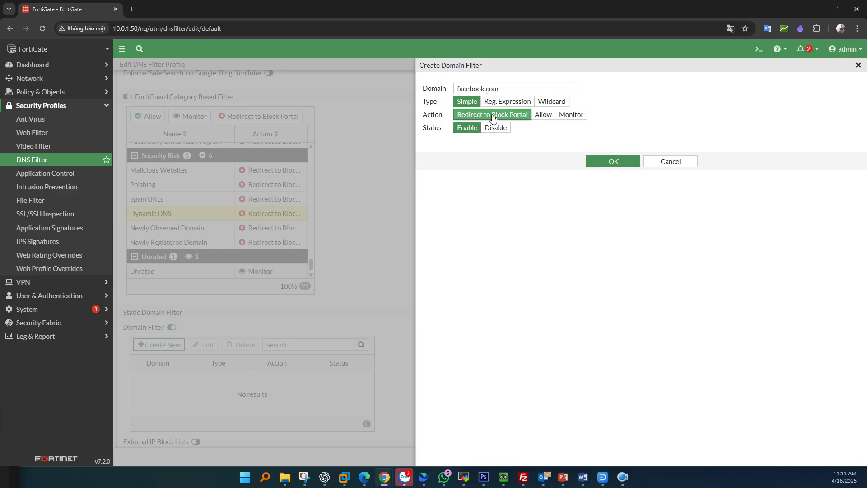
click(613, 161)
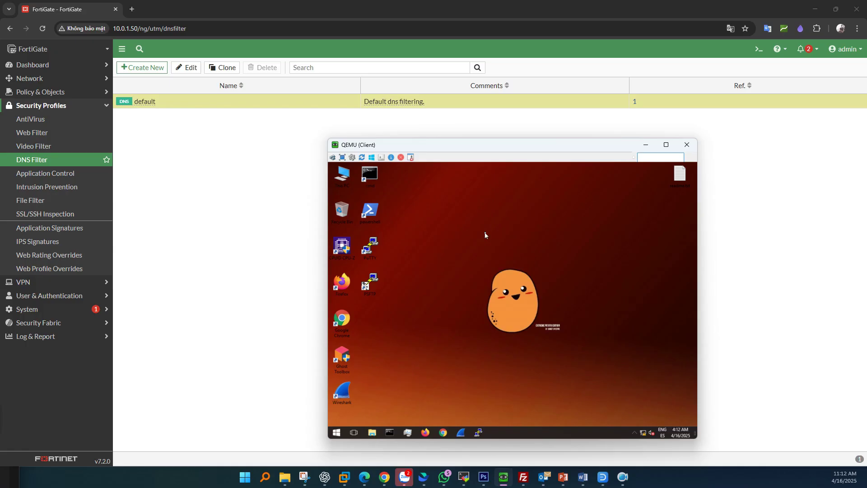
Step: Check that the Ethernet 2 adapter's IPv4 DNS server is 192.168.10.1
right_click(645, 427)
click(645, 429)
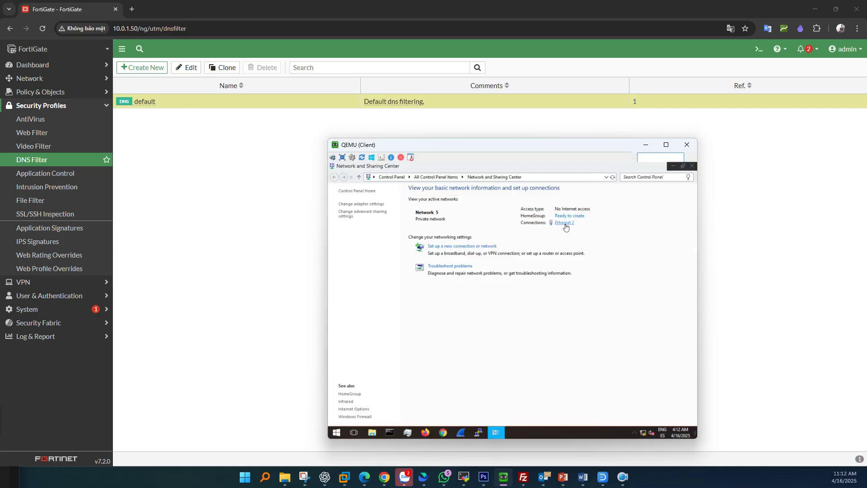
click(565, 227)
click(490, 302)
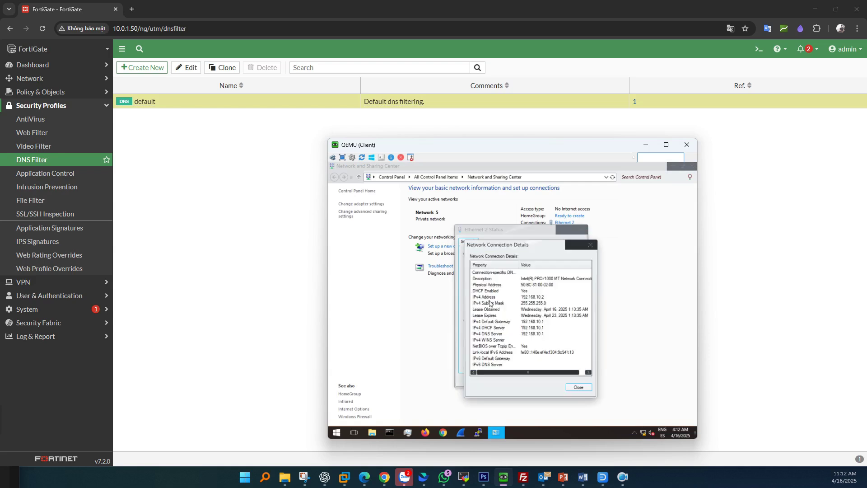
click(509, 335)
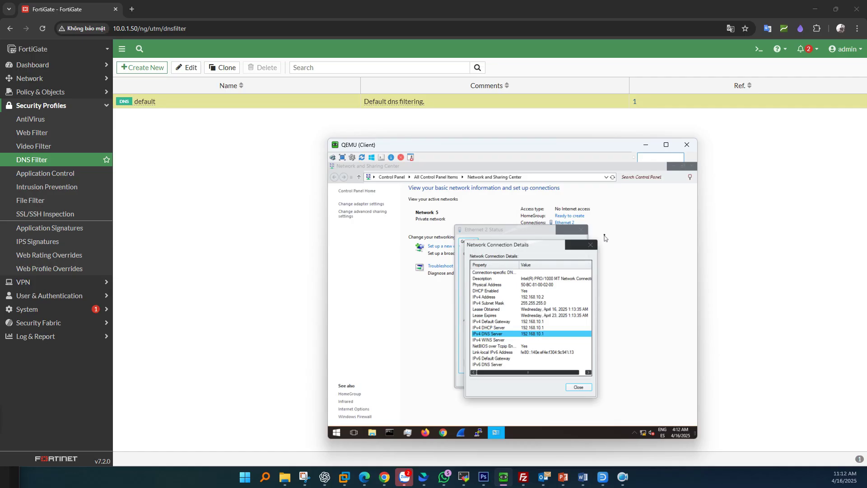
click(590, 245)
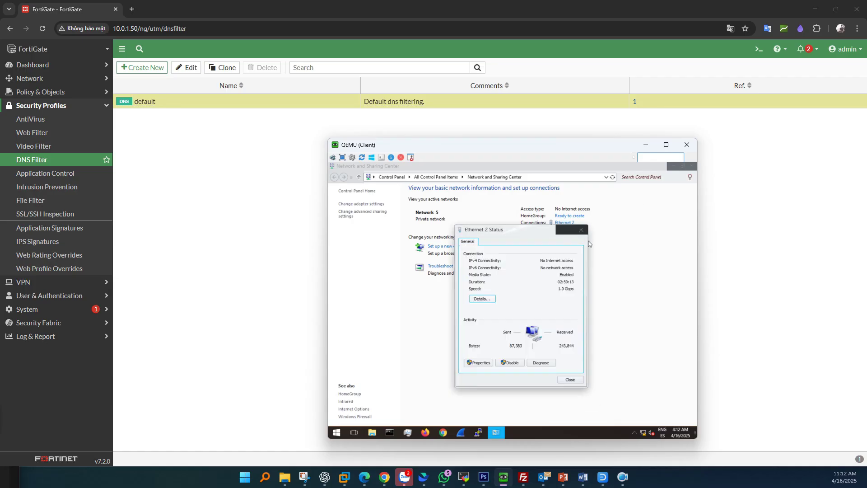
click(583, 230)
Step: Start an interactive nslookup session in a maximized Command Prompt and enter cnttshop.vn
click(389, 432)
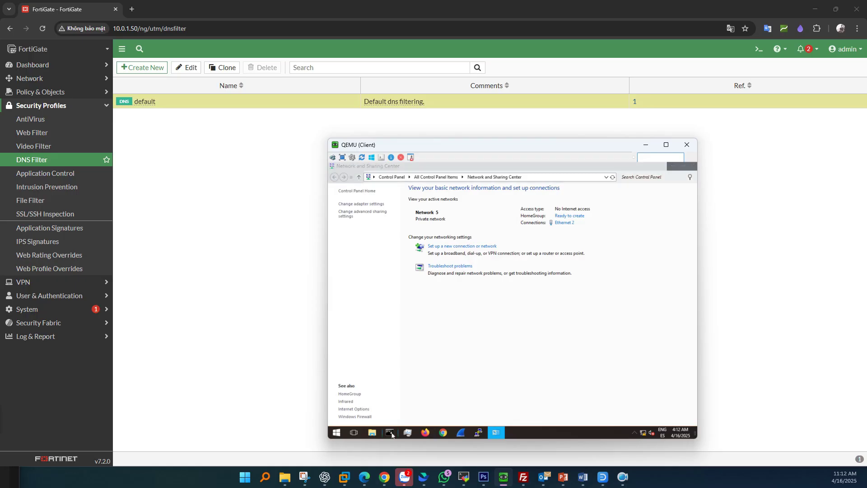
text(nslookup)
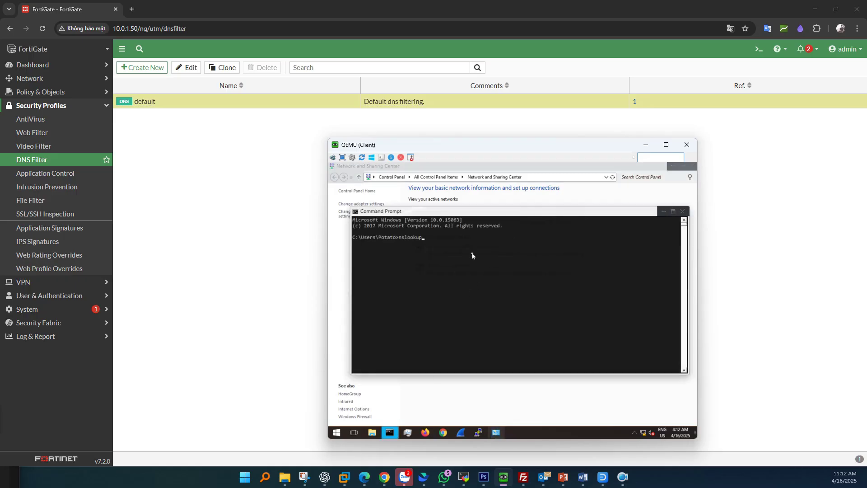
key(Return)
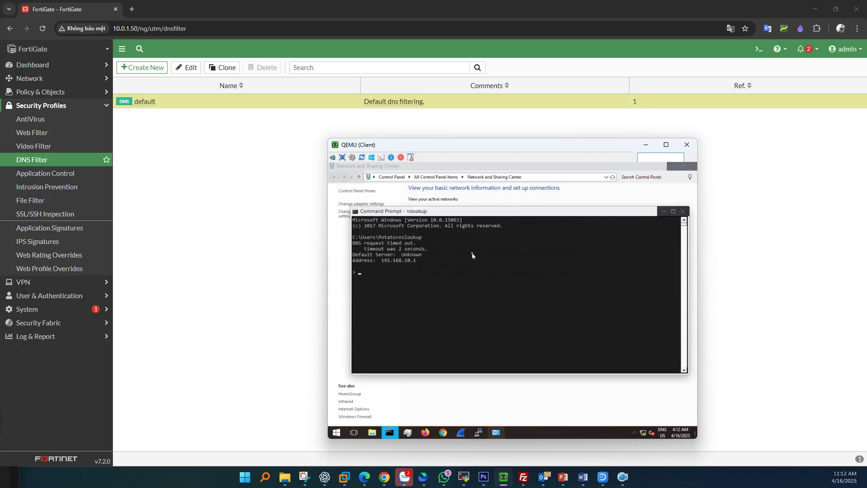
key(super+Up)
text(cnttshop.v)
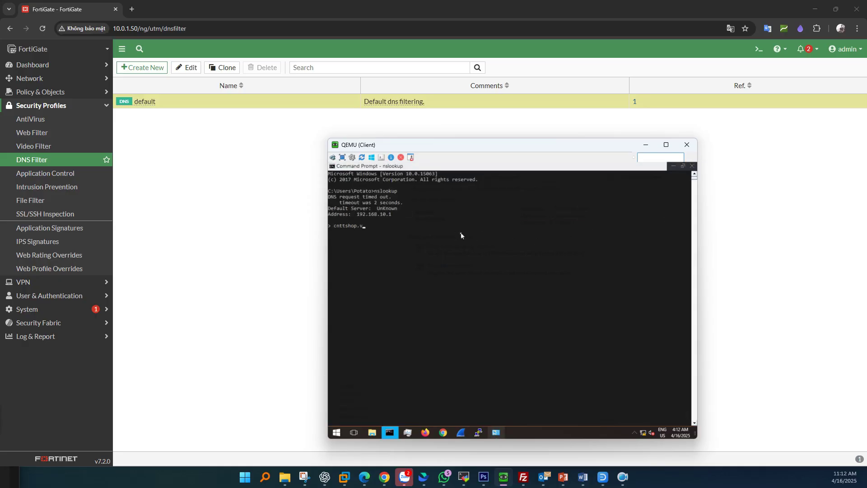
text(n)
Step: Look up cnttshop.vn, printer1.cnttshop.vn and dantri.com.vn, getting 192.168.10.10, 192.168.10.11 and 208.91.112.55
key(Return)
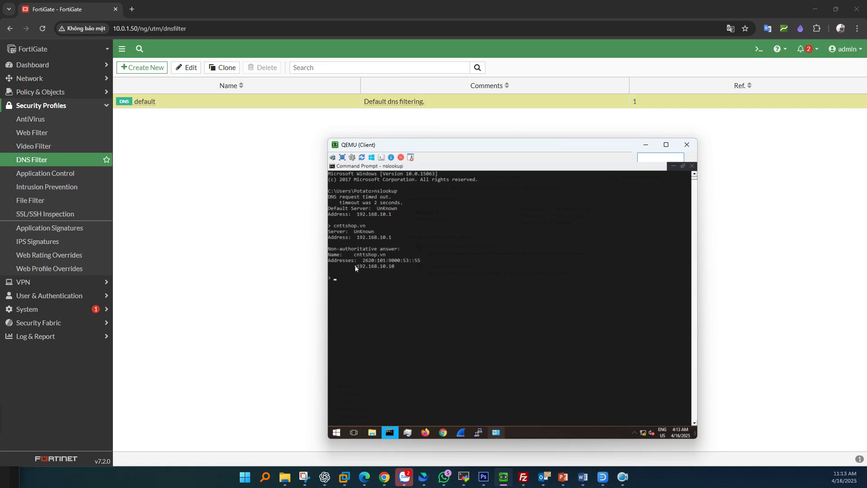
drag(356, 267, 408, 267)
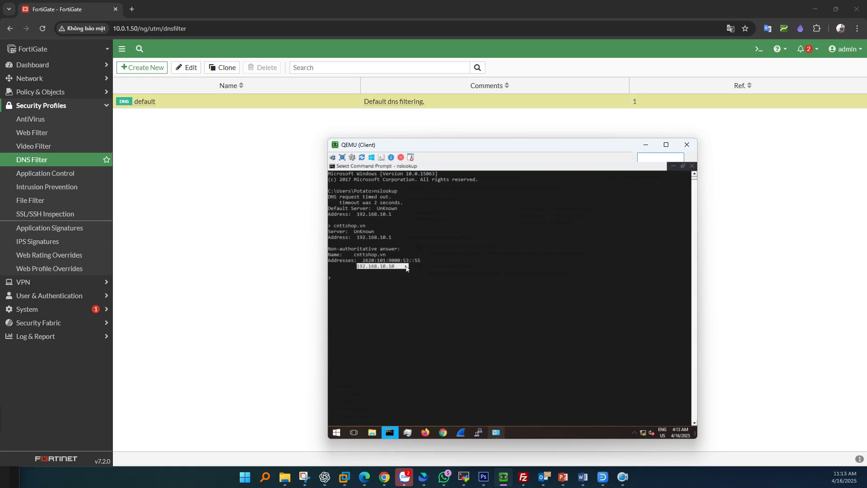
click(385, 280)
text(p)
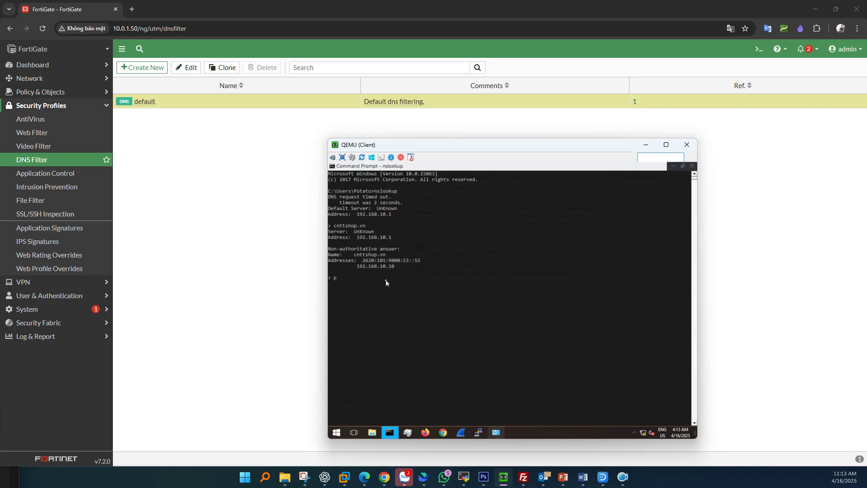
text(rinter1.cnttshop.vn)
key(Return)
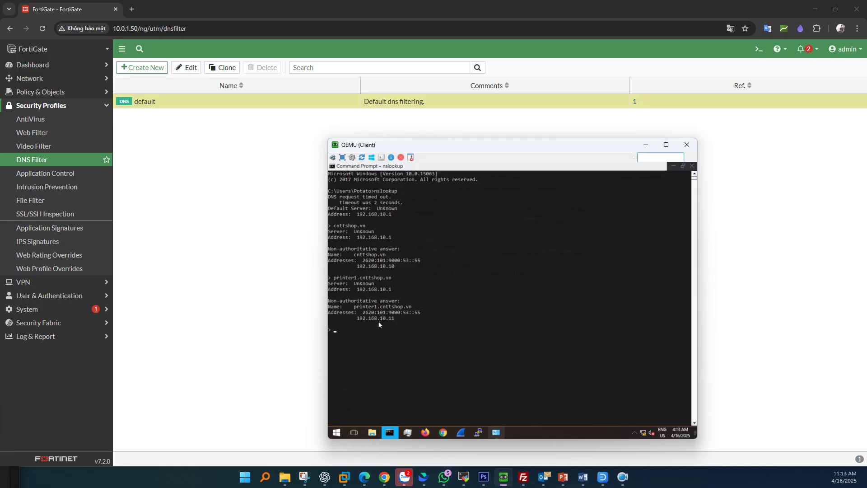
drag(357, 318, 404, 321)
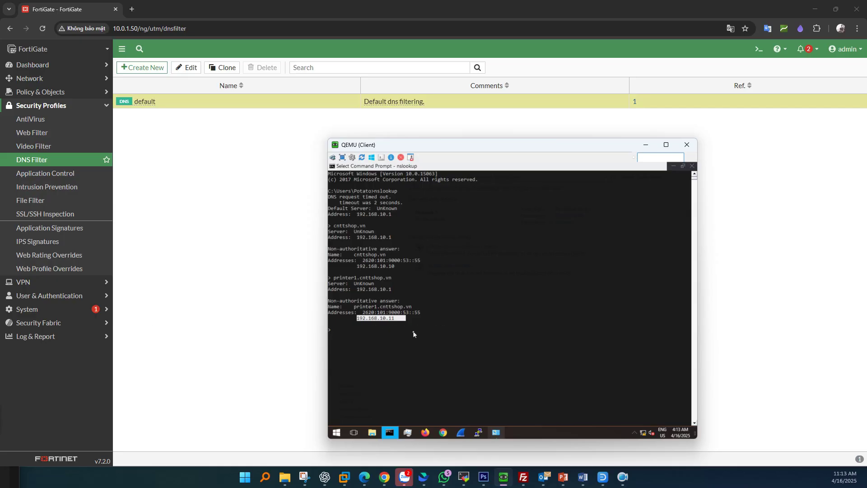
click(358, 323)
click(361, 336)
text(dantri.com.vn)
key(Return)
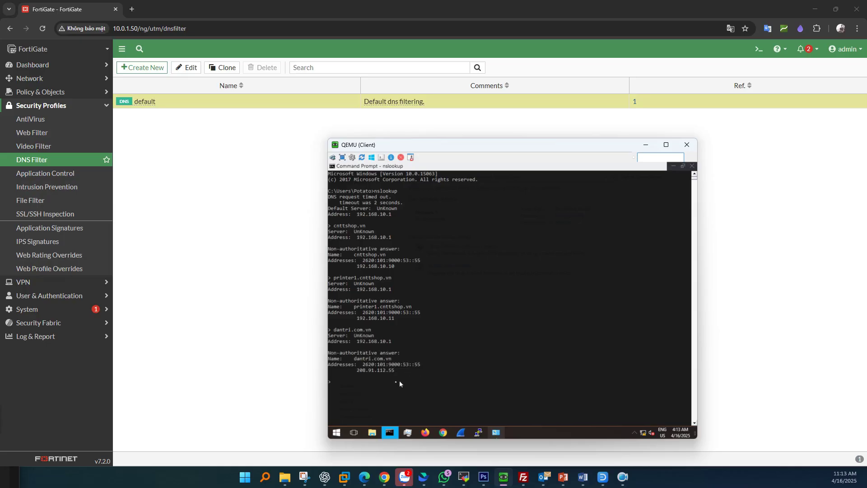
drag(358, 370, 402, 372)
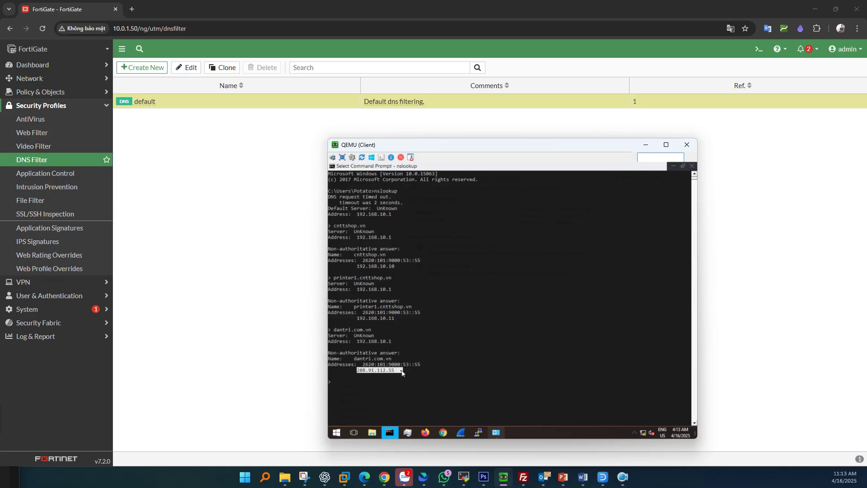